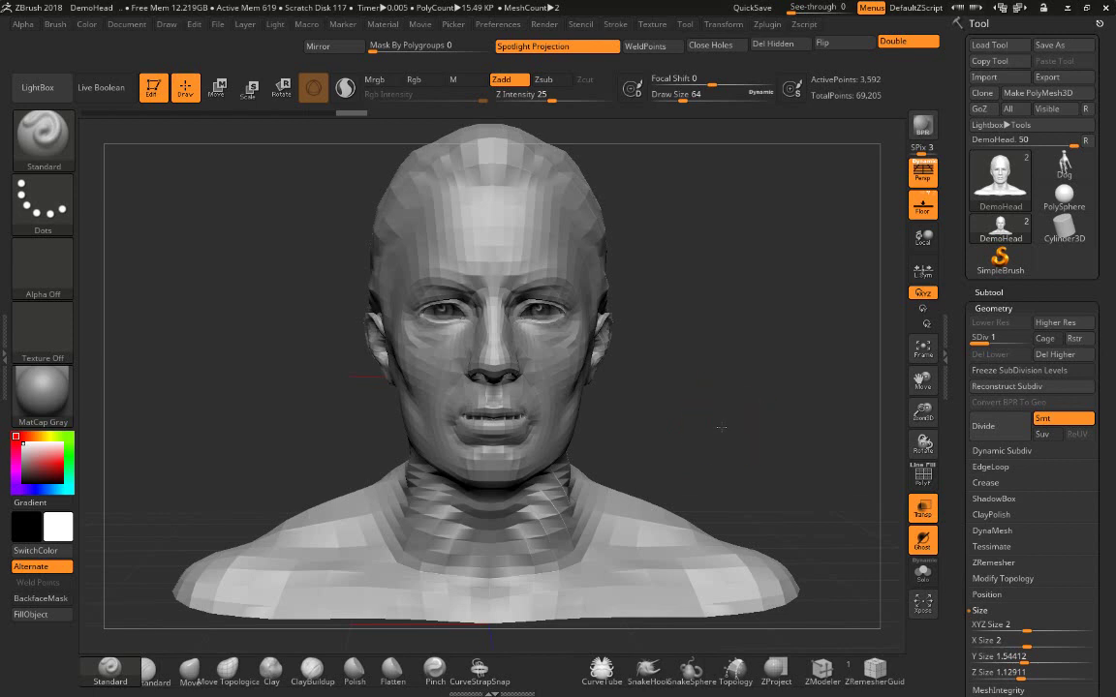
# Inspect the DemoHead bust, then export the current subtool to 3ds Max via GoZ
pyautogui.moveTo(732, 420); pyautogui.dragTo(720, 427)
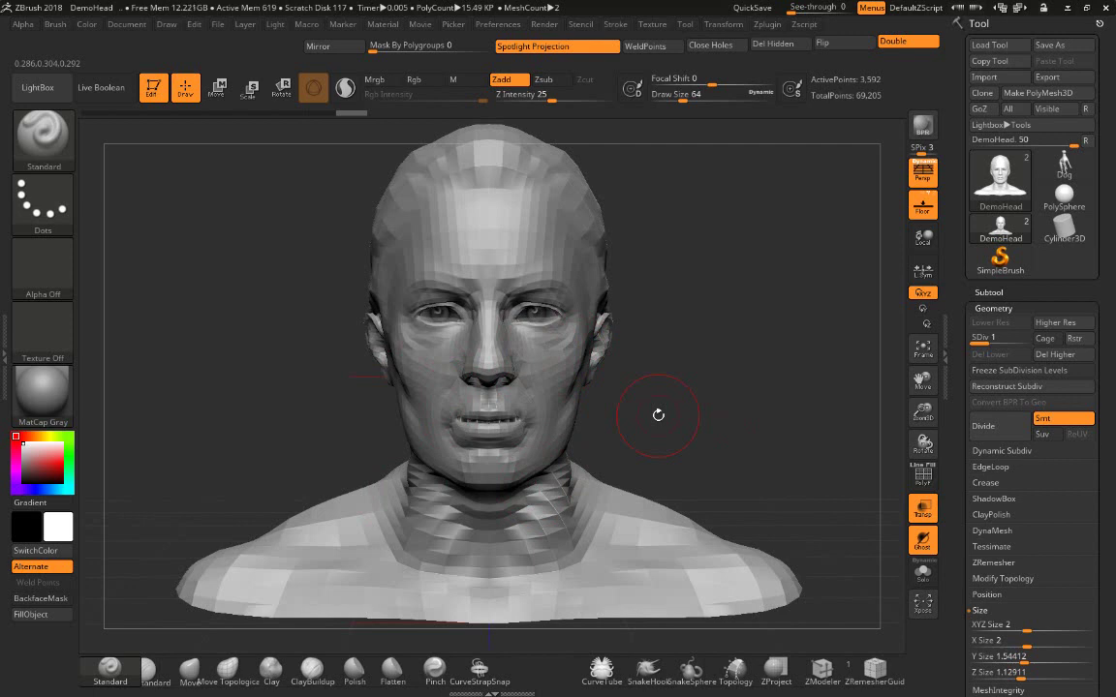
pyautogui.moveTo(658, 415); pyautogui.dragTo(663, 413)
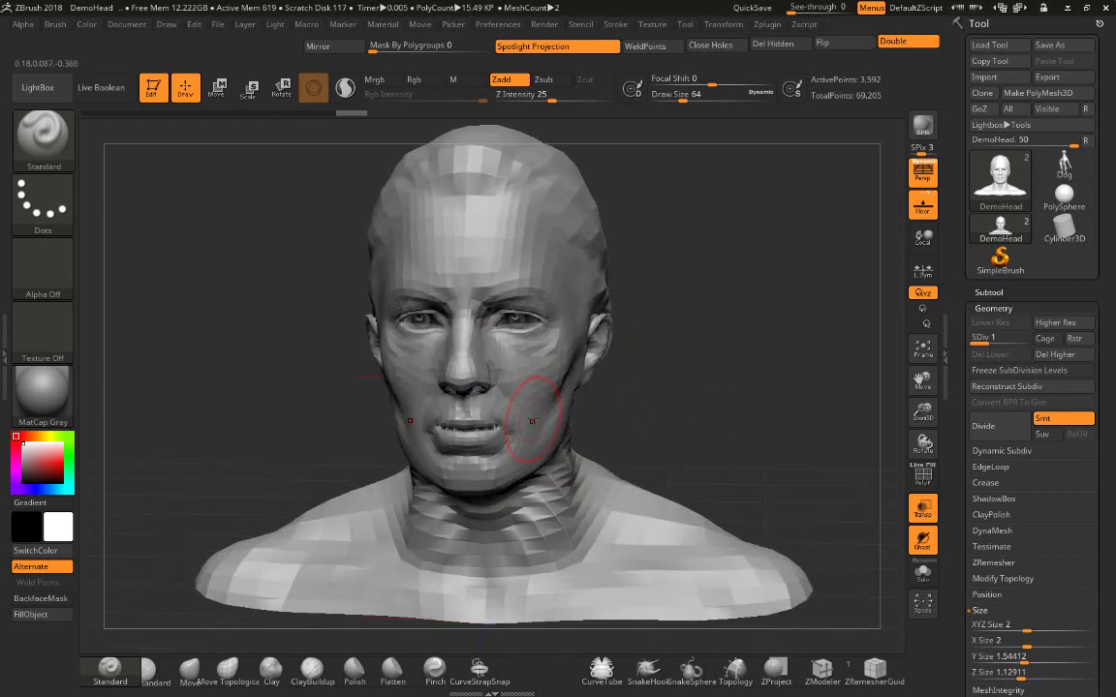
pyautogui.moveTo(598, 418); pyautogui.dragTo(605, 419)
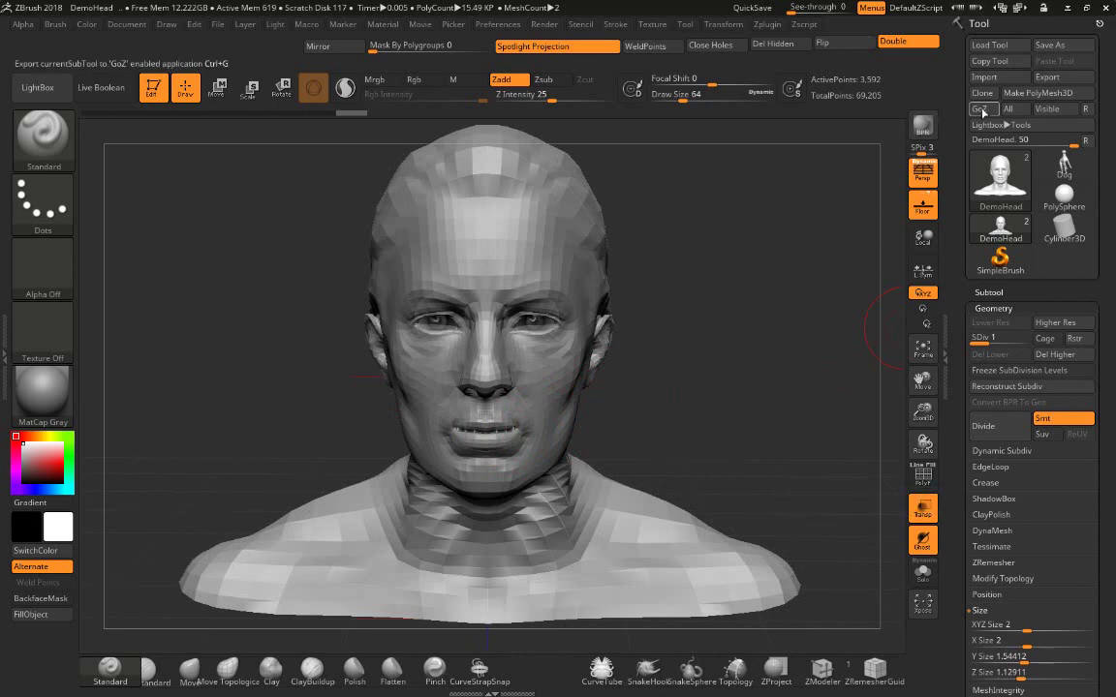
pyautogui.click(988, 292)
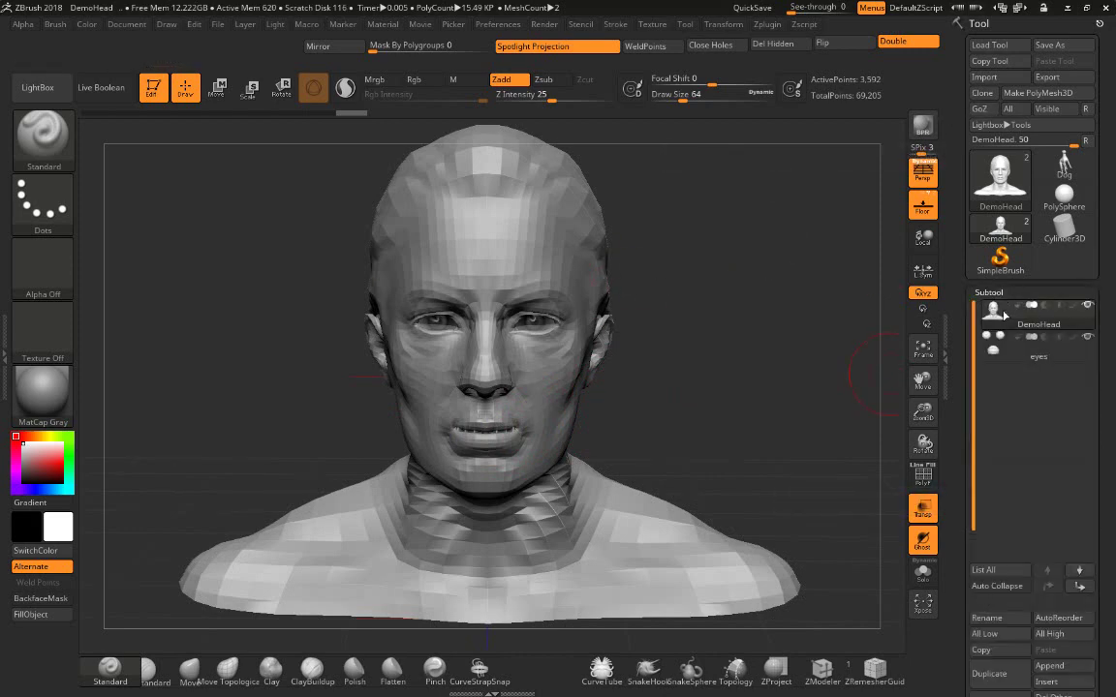
pyautogui.click(979, 109)
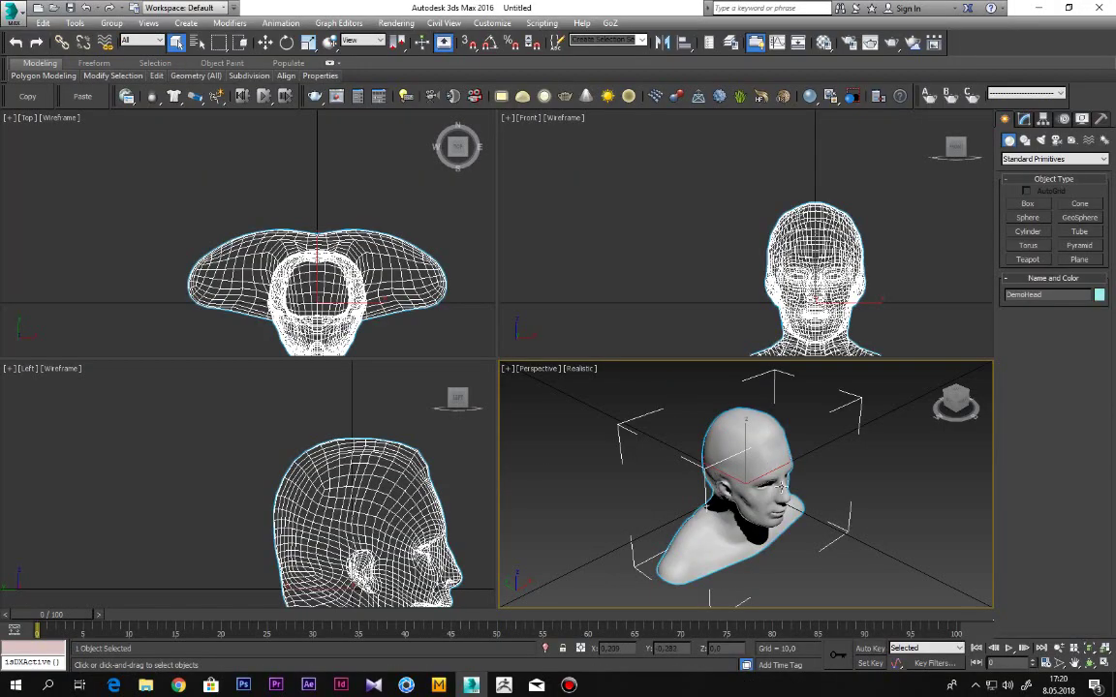
# Orbit the Perspective view of the imported head and maximize it with Alt+W
pyautogui.keyDown('alt'); pyautogui.moveTo(786, 478); pyautogui.dragTo(738, 485, button='middle'); pyautogui.keyUp('alt')
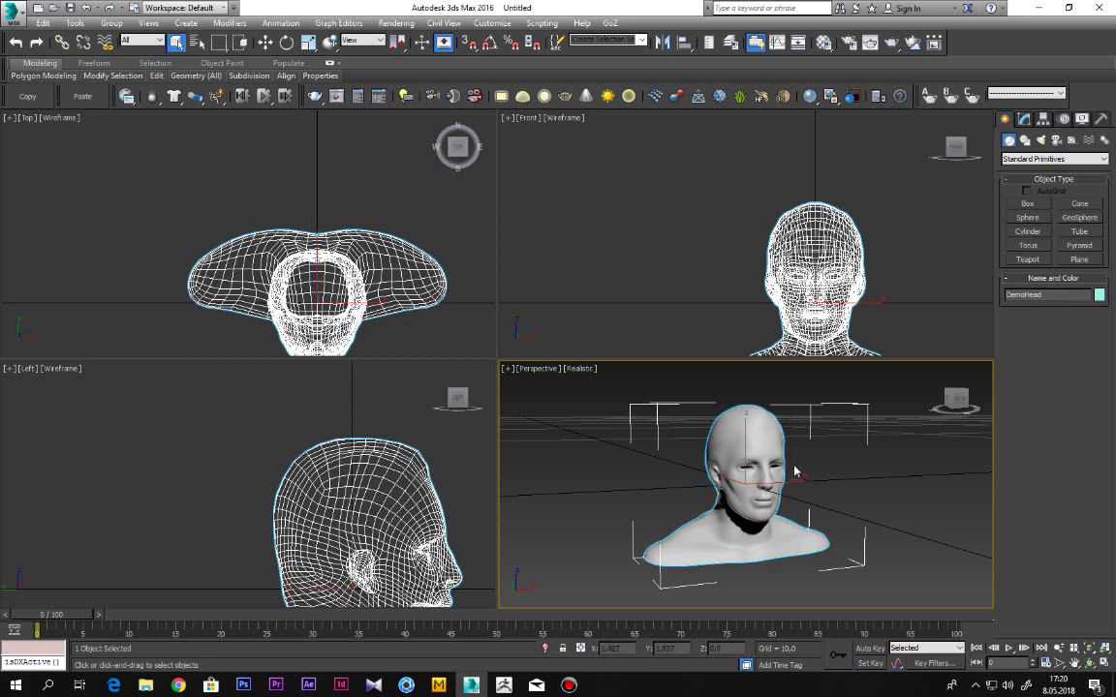
pyautogui.keyDown('alt'); pyautogui.moveTo(785, 484); pyautogui.dragTo(787, 436, button='middle'); pyautogui.keyUp('alt')
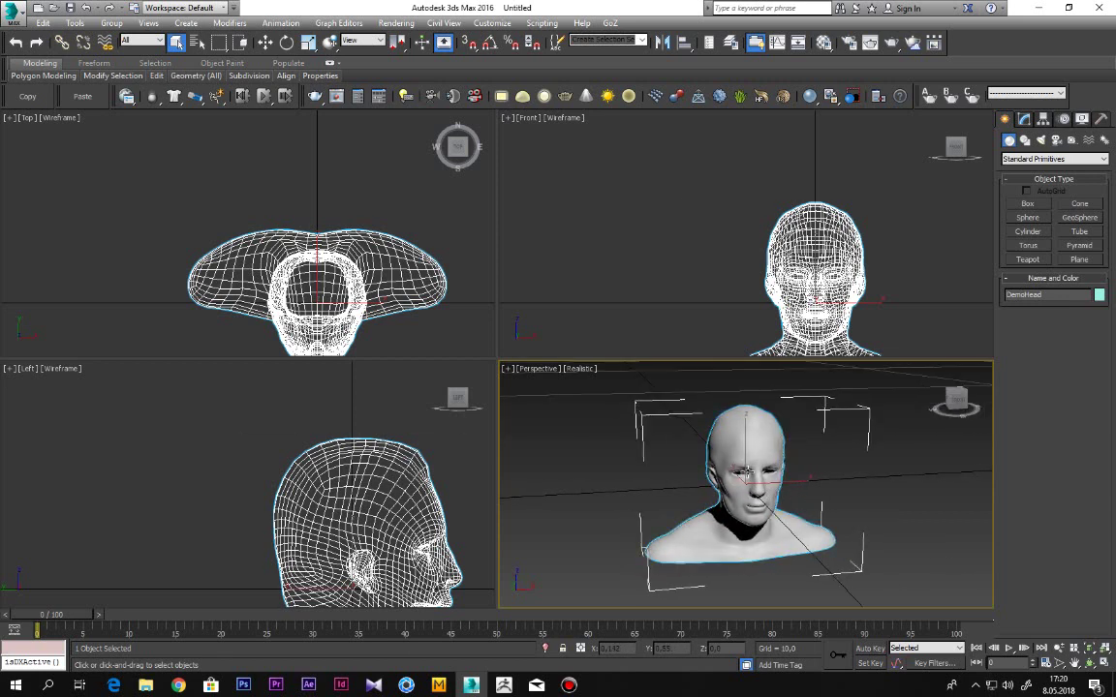
pyautogui.hotkey('alt', 'w')
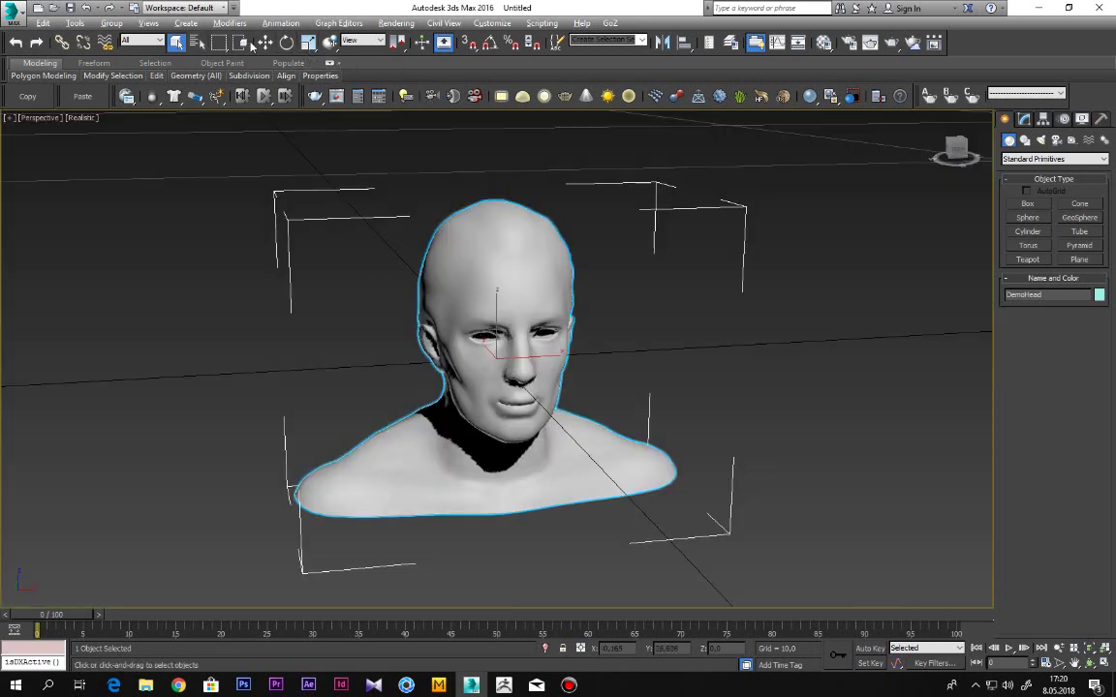
# Activate Select and Uniform Scale and zoom extents to frame the whole DemoHead bust
pyautogui.click(308, 42)
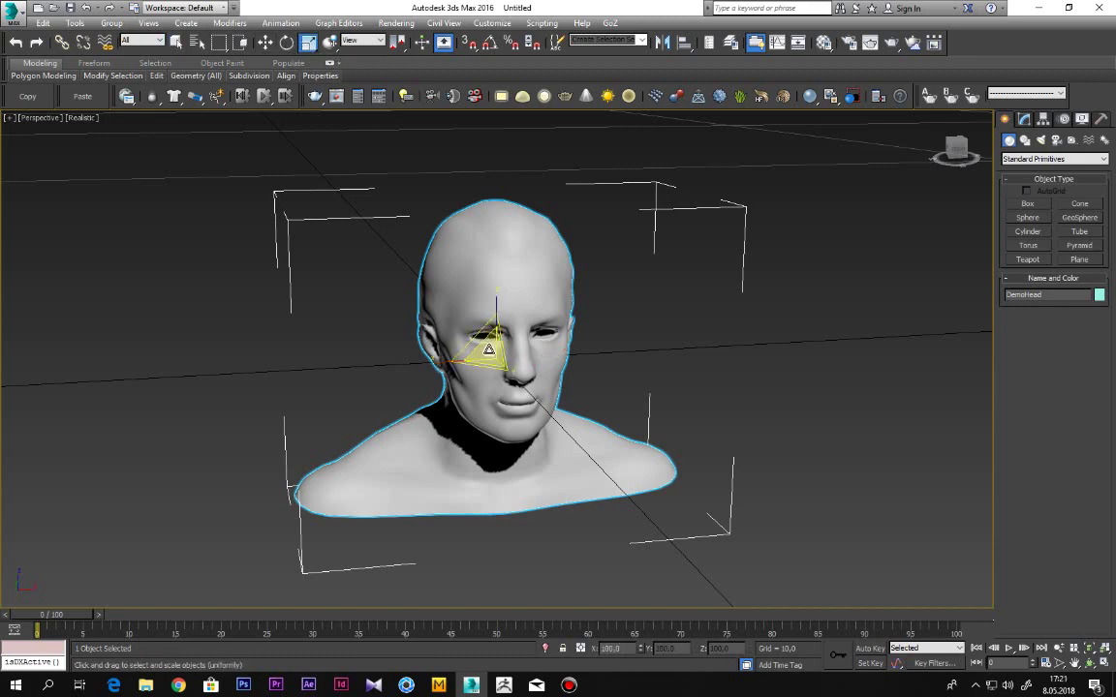
pyautogui.scroll(5, 485, 346)
pyautogui.scroll(5, 465, 368)
pyautogui.scroll(3, 309, 484)
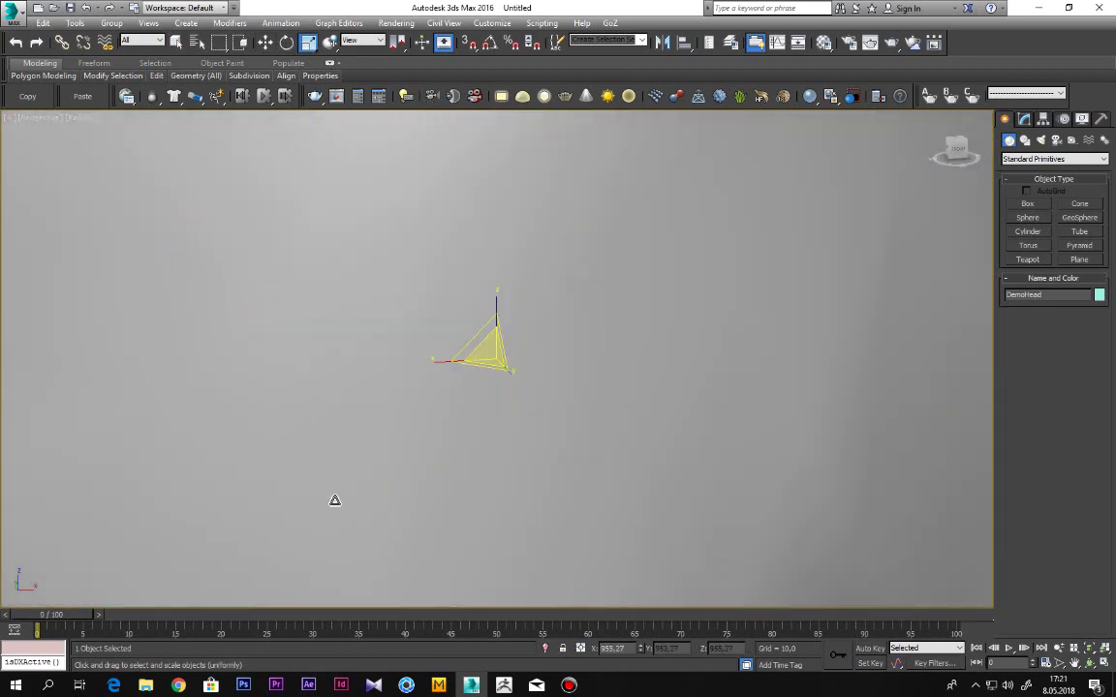
pyautogui.press('z')
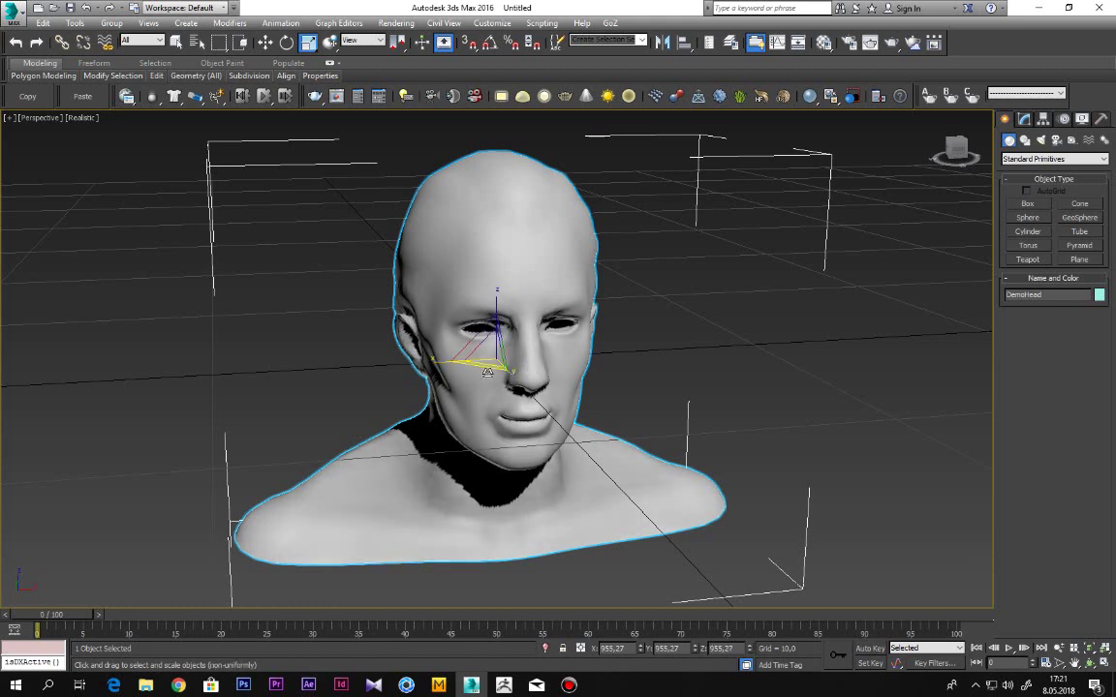
# Send DemoHead back to ZBrush with GoZ > Edit in ZBrush
pyautogui.click(608, 24)
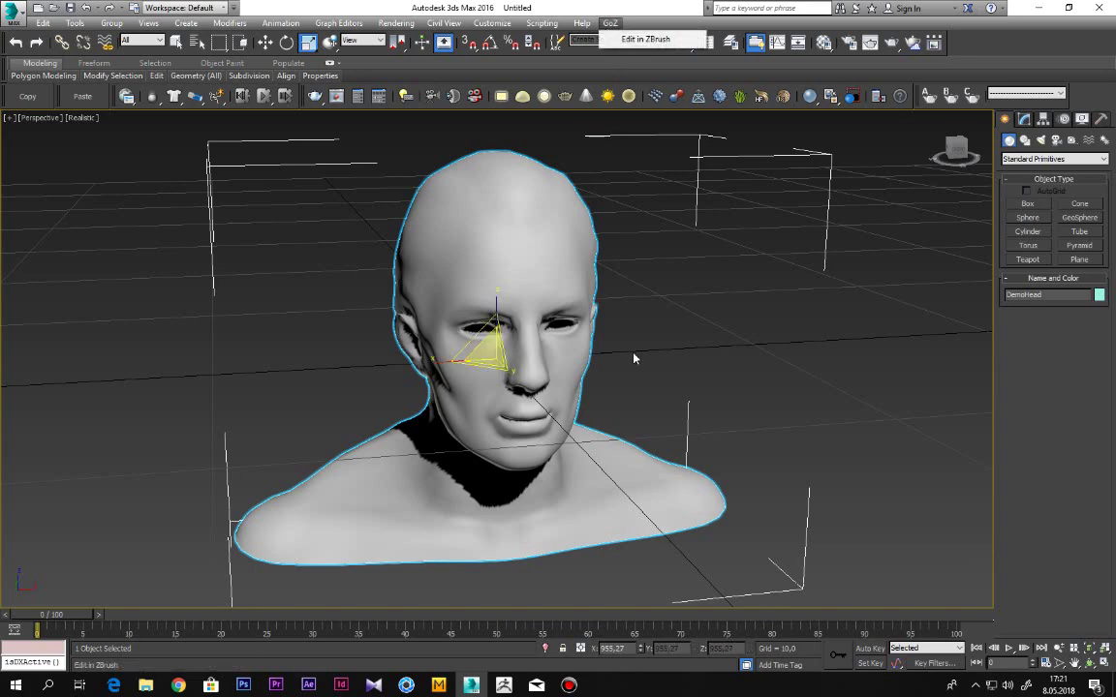
pyautogui.click(645, 39)
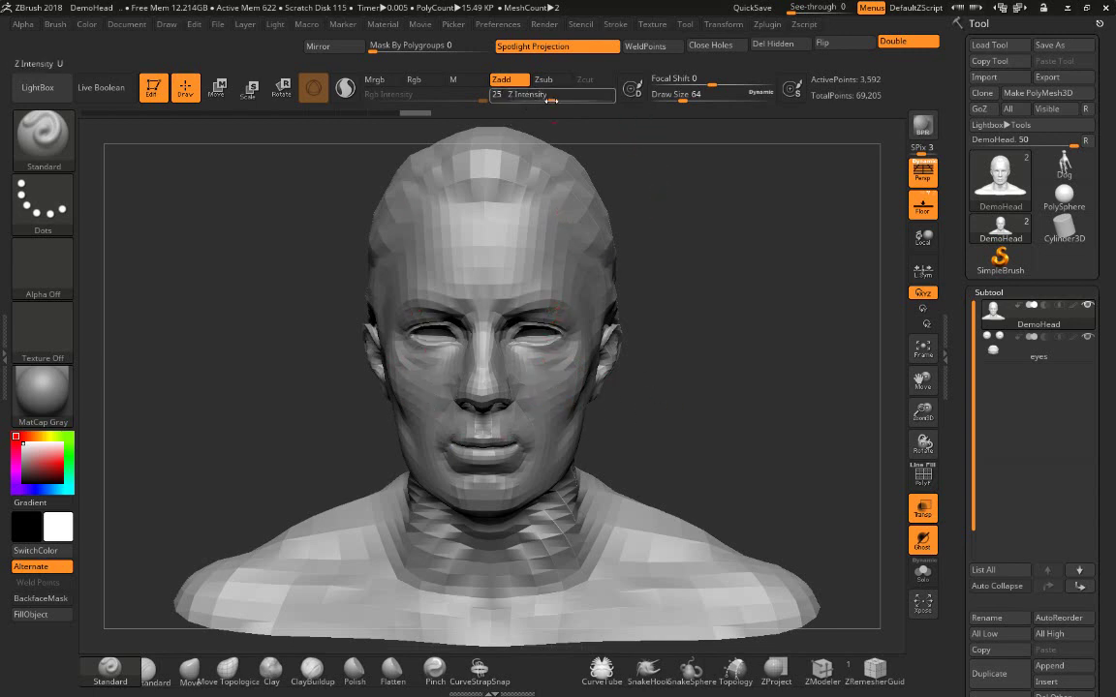
# Enlarge the brush, sculpt a test stroke on the forehead, and undo it
pyautogui.moveTo(683, 99); pyautogui.dragTo(693, 99)
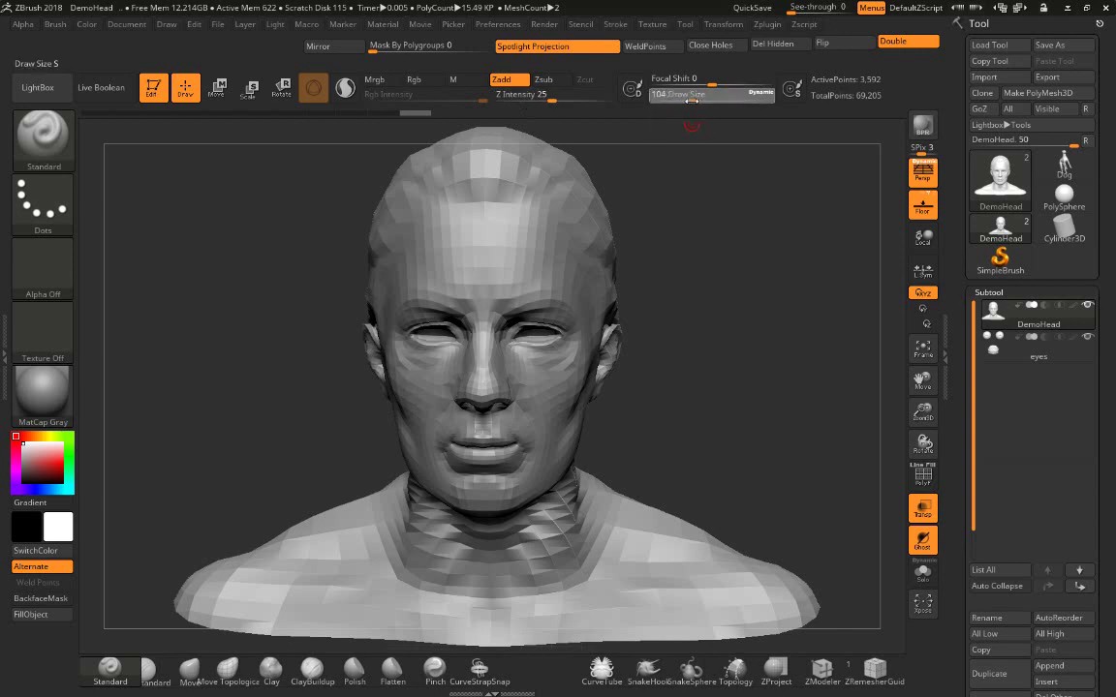
pyautogui.moveTo(699, 100); pyautogui.dragTo(774, 99)
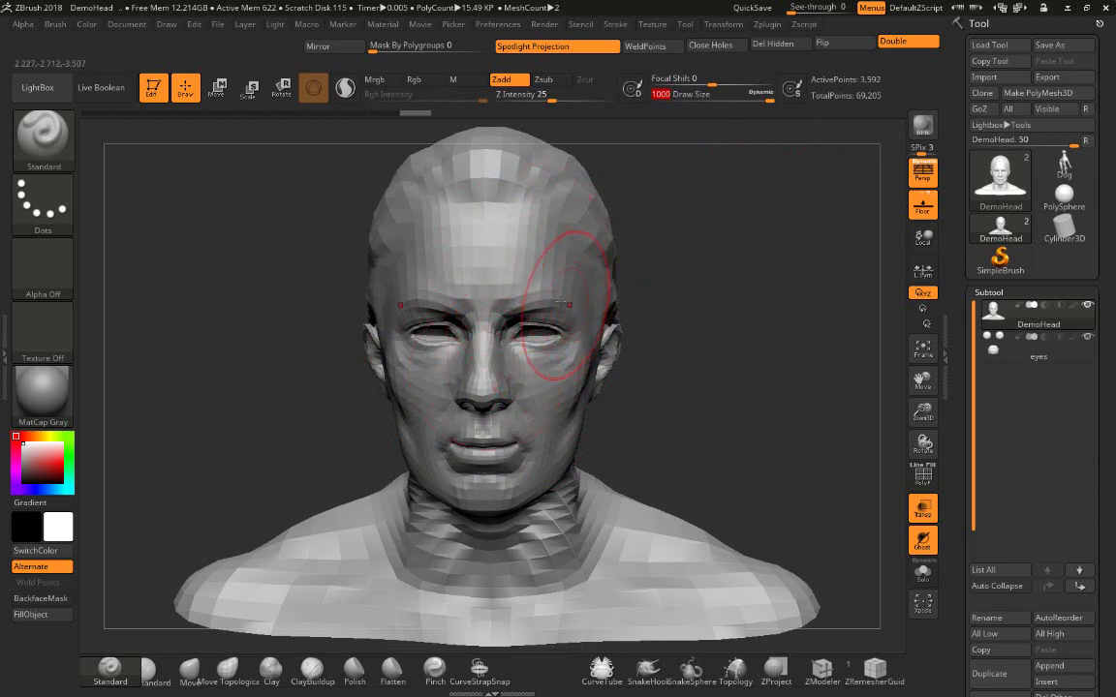
pyautogui.moveTo(526, 316); pyautogui.dragTo(530, 265)
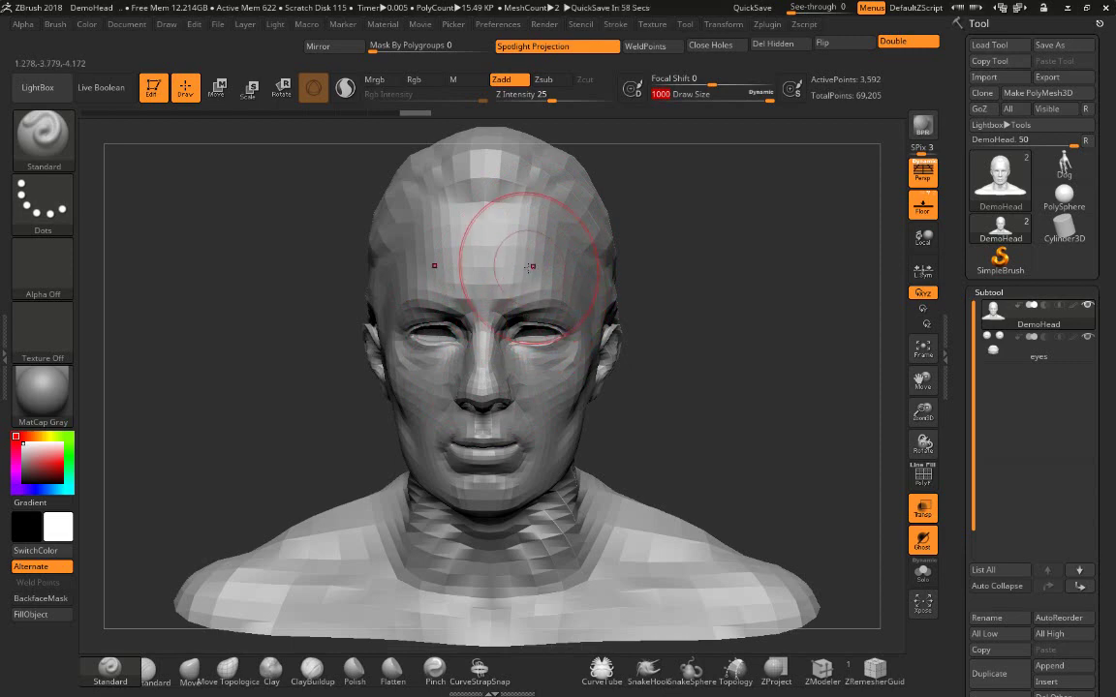
pyautogui.hotkey('ctrl', 'z')
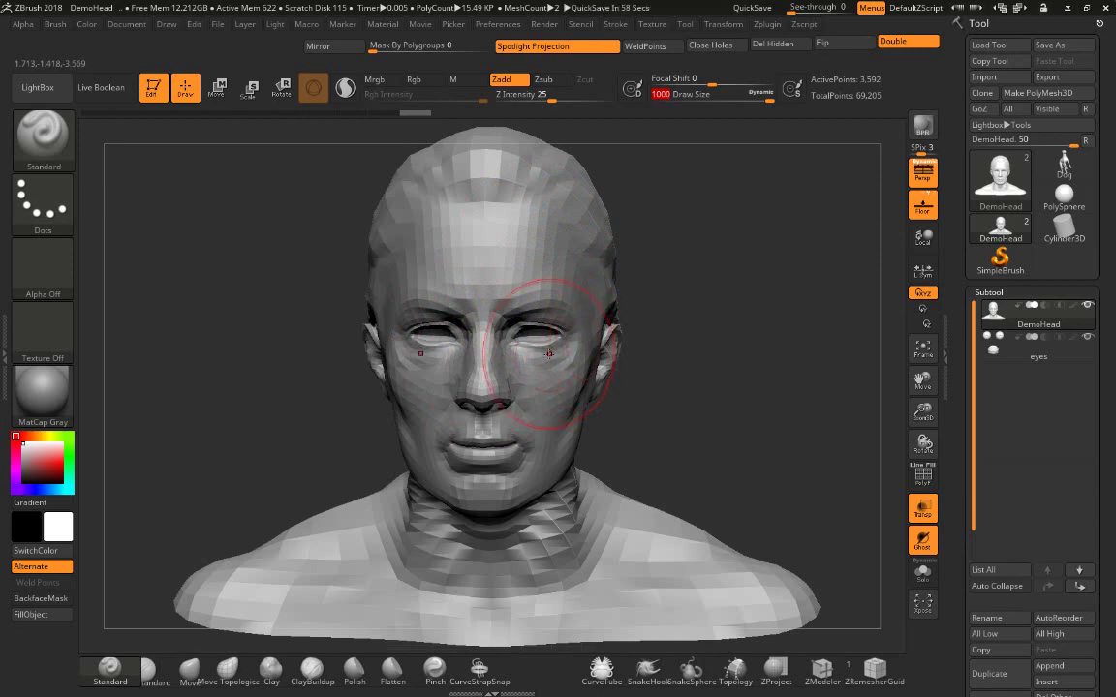
# Set the brush Draw Size to 207 and turn the bust slightly
pyautogui.click(682, 98)
pyautogui.moveTo(682, 98)
pyautogui.mouseDown()
pyautogui.moveTo(673, 97)
pyautogui.moveTo(691, 98)
pyautogui.mouseUp()
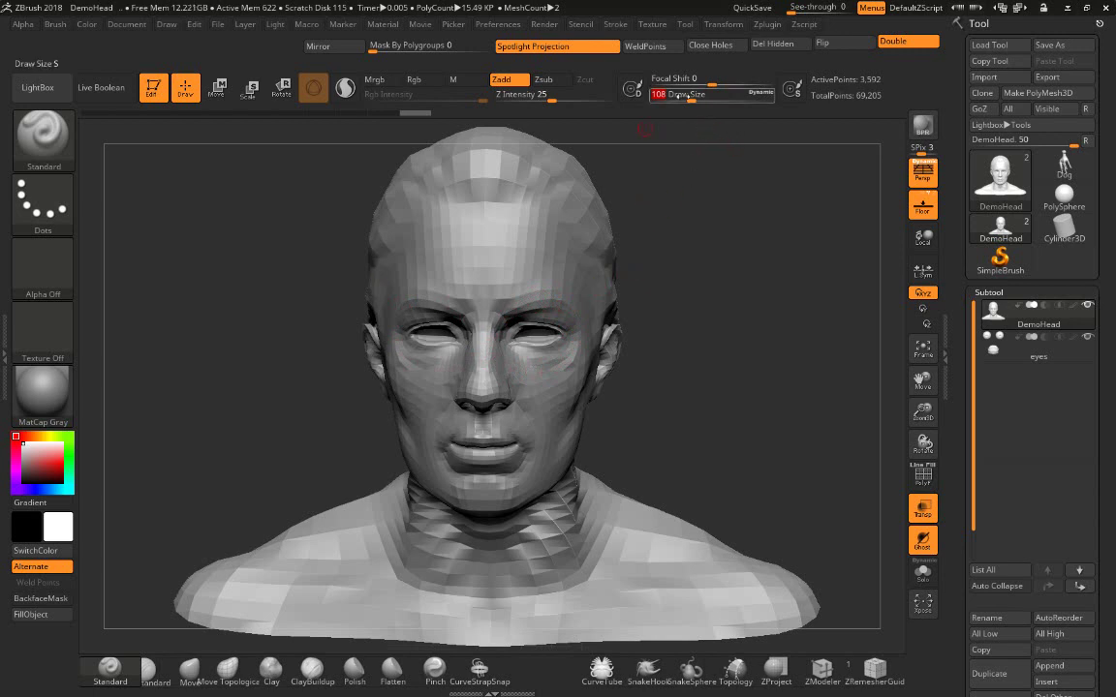
pyautogui.moveTo(693, 100)
pyautogui.mouseDown()
pyautogui.moveTo(672, 105)
pyautogui.moveTo(768, 104)
pyautogui.moveTo(713, 103)
pyautogui.mouseUp()
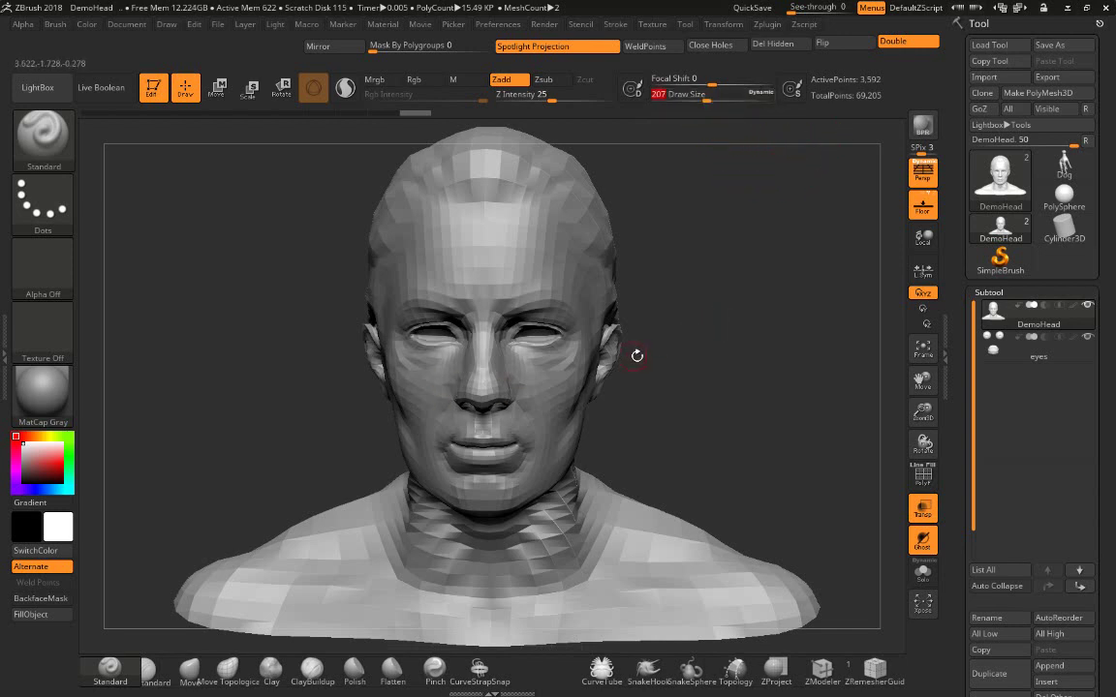
pyautogui.moveTo(637, 353); pyautogui.dragTo(653, 362)
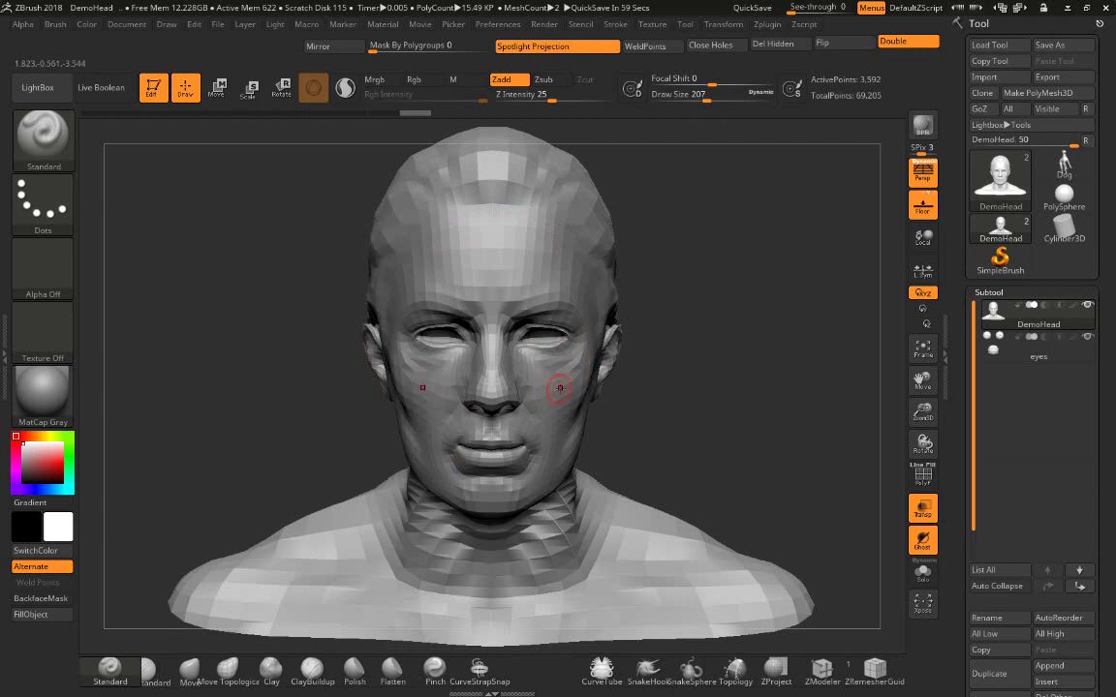
# Shrink DemoHead to about a third of its size with the Scale transpose gizmo
pyautogui.click(249, 97)
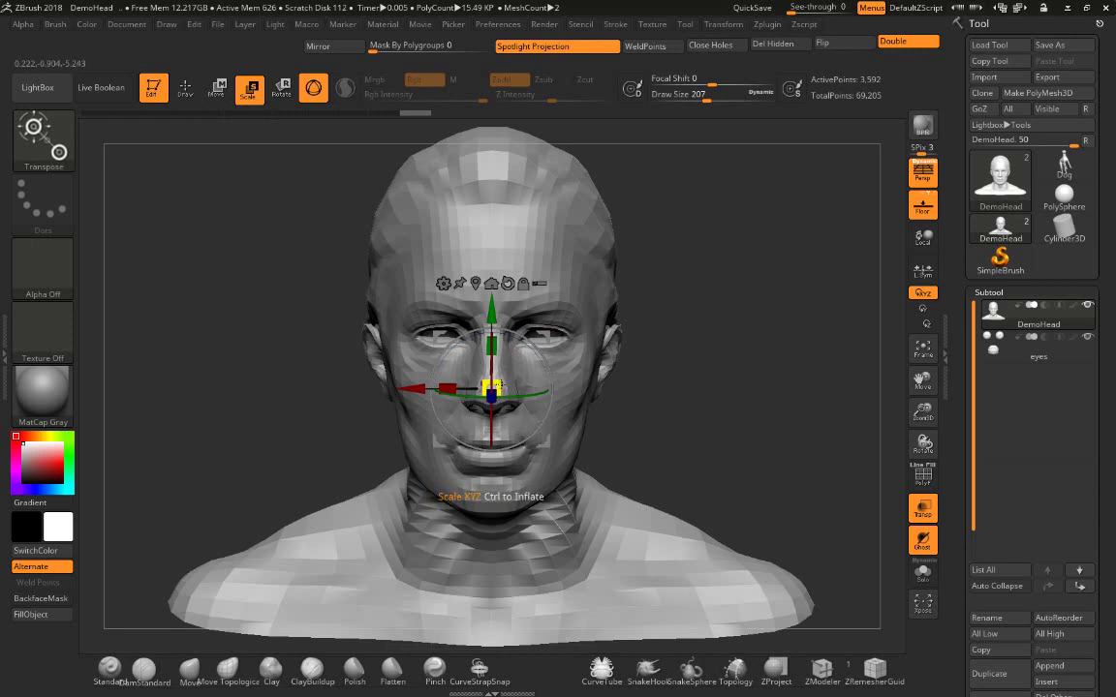
pyautogui.moveTo(490, 387)
pyautogui.mouseDown()
pyautogui.moveTo(482, 549)
pyautogui.moveTo(500, 510)
pyautogui.mouseUp()
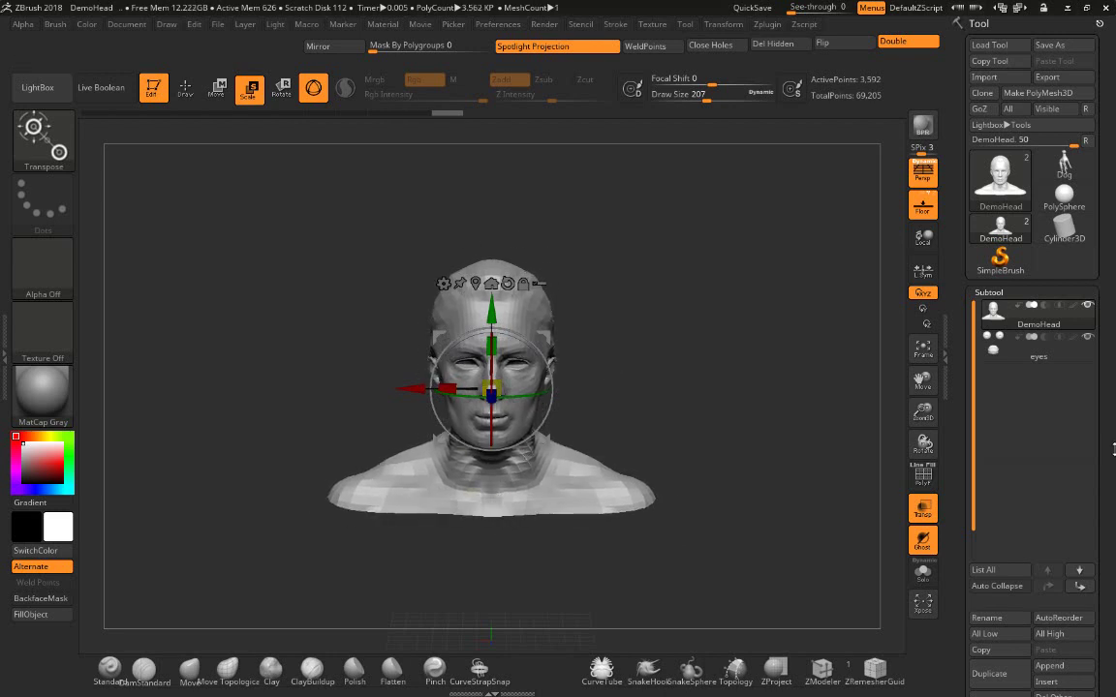
pyautogui.scroll(-5, 1042, 477)
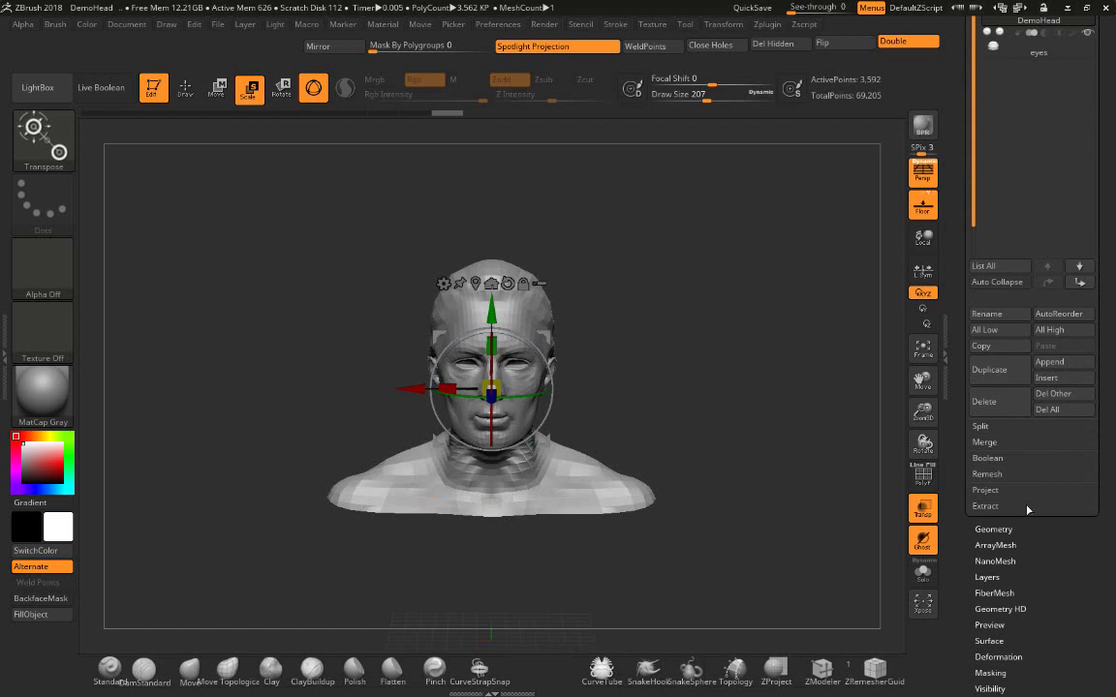
# Return to the Draw brush and expand Tool > Geometry to show the size readout
pyautogui.click(216, 87)
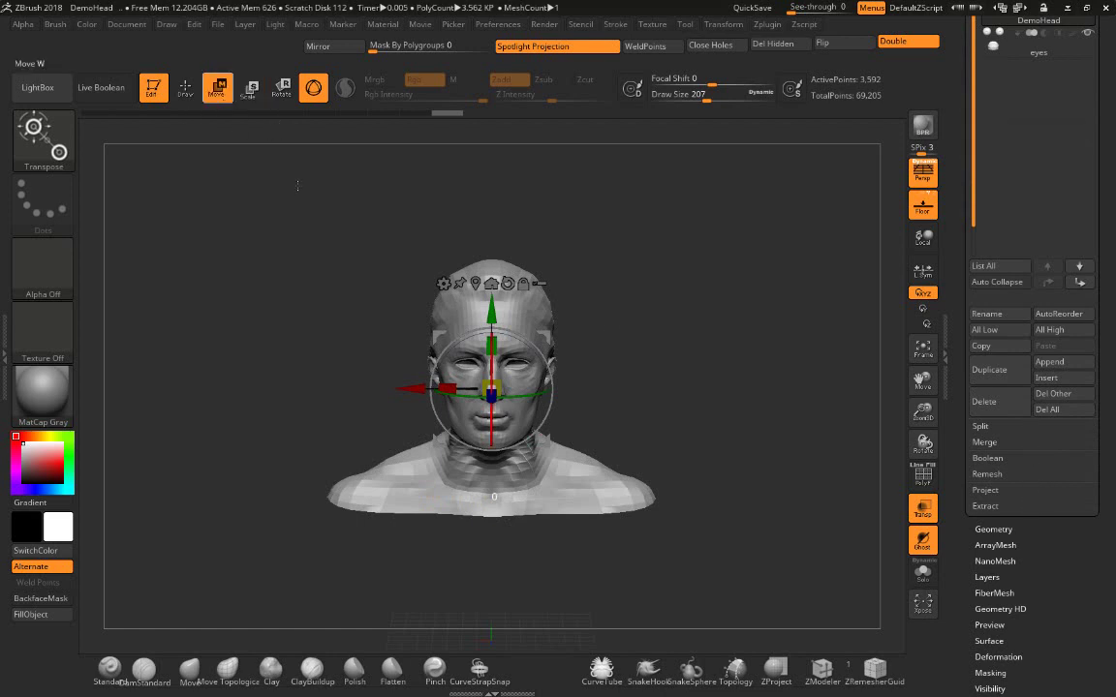
pyautogui.click(195, 100)
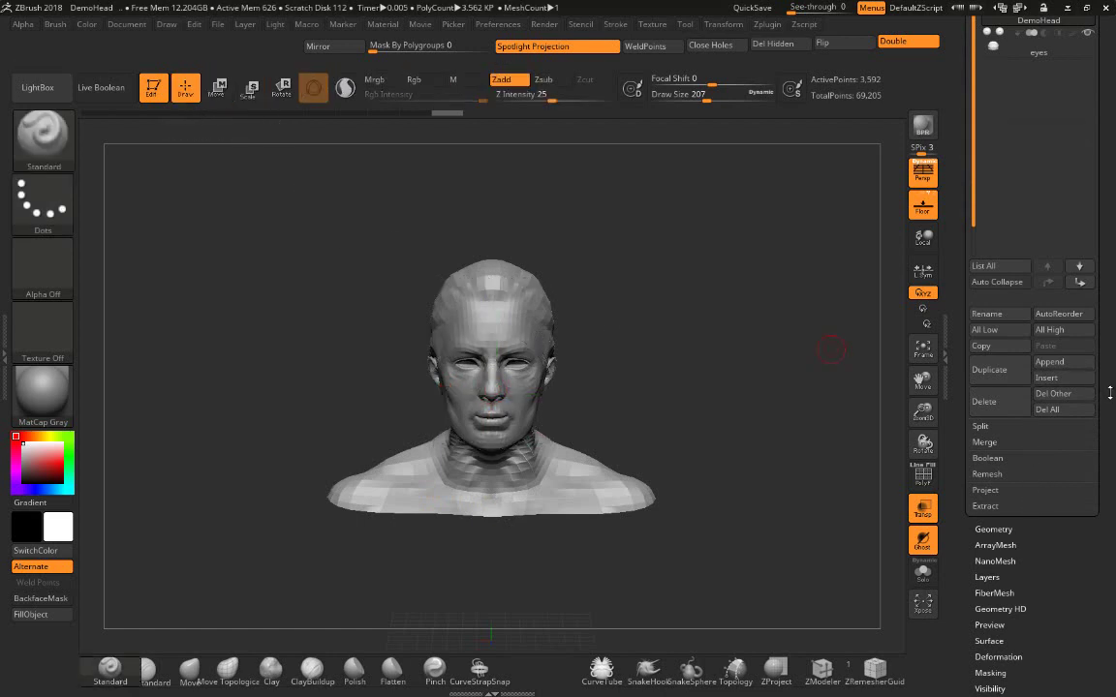
pyautogui.moveTo(1109, 392); pyautogui.dragTo(1109, 368)
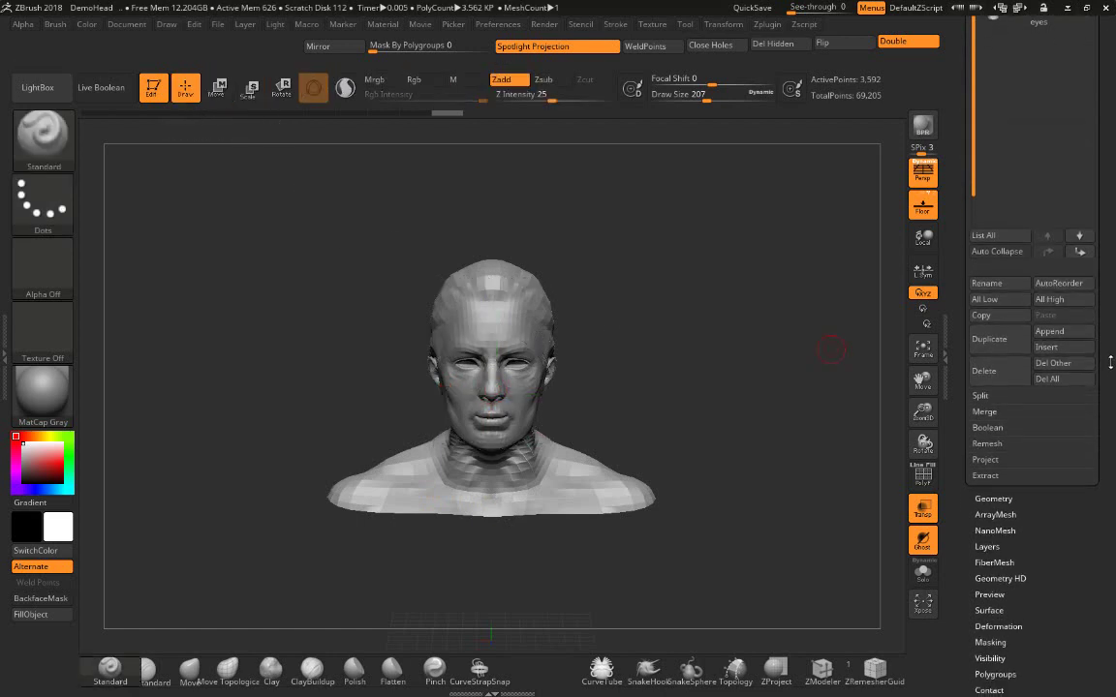
pyautogui.click(1000, 497)
# Set XYZ Size to 2, giving X 2.00001, Y 1.54413, Z 1.12912
pyautogui.moveTo(1096, 455)
pyautogui.mouseDown()
pyautogui.moveTo(1095, 545)
pyautogui.moveTo(1095, 456)
pyautogui.mouseUp()
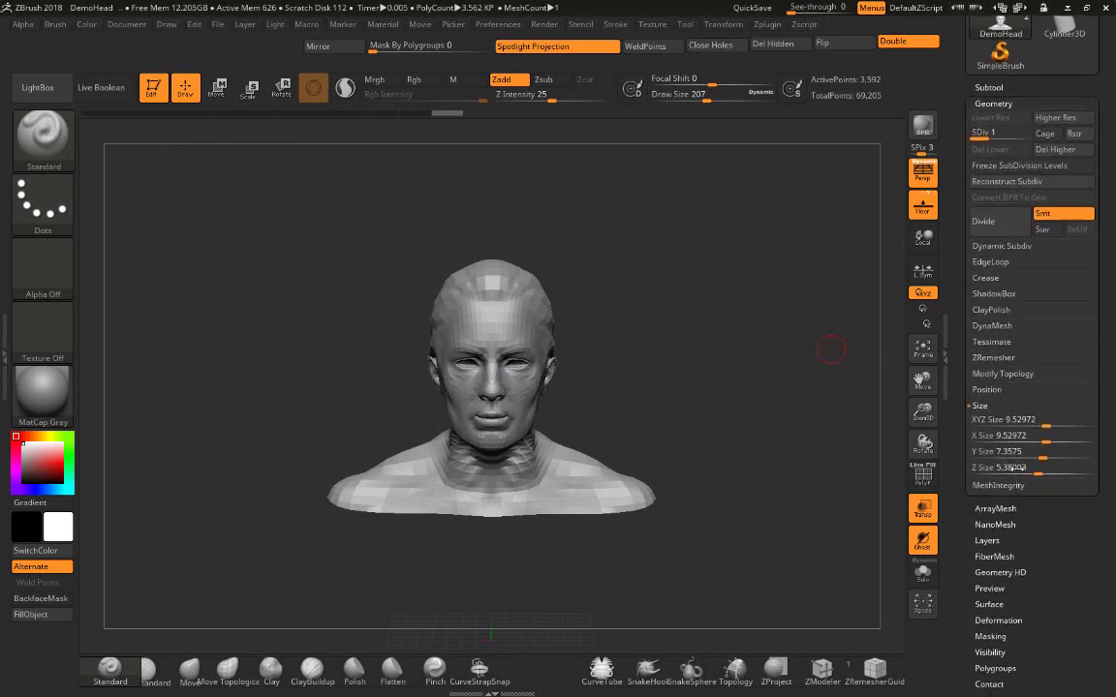
pyautogui.click(974, 421)
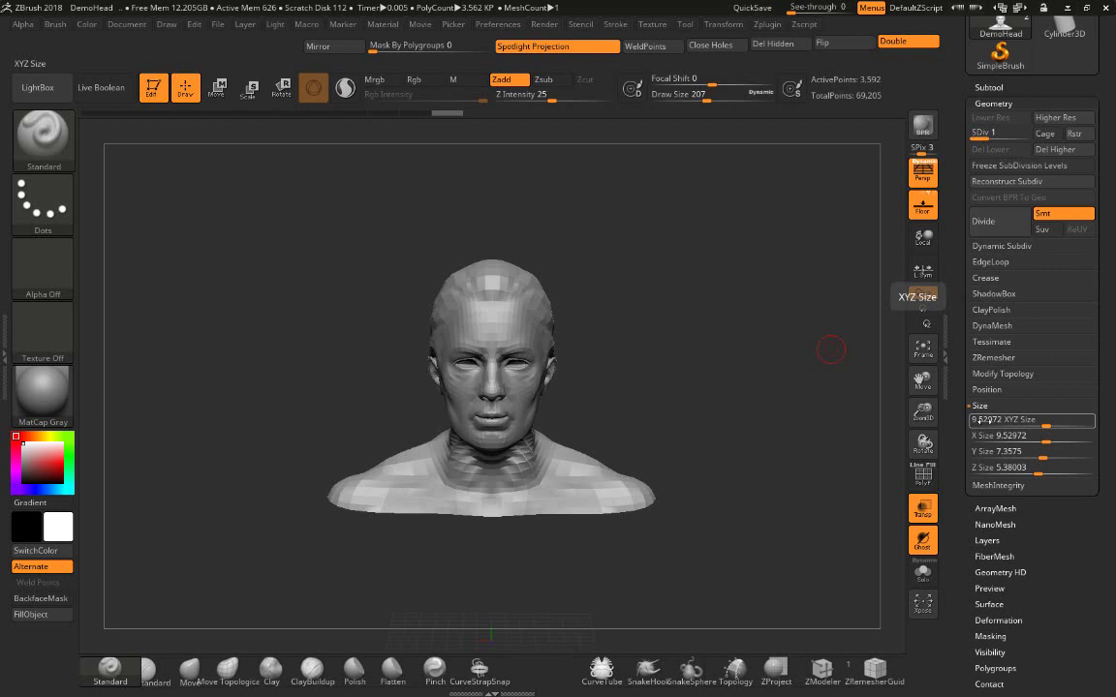
pyautogui.doubleClick(980, 420)
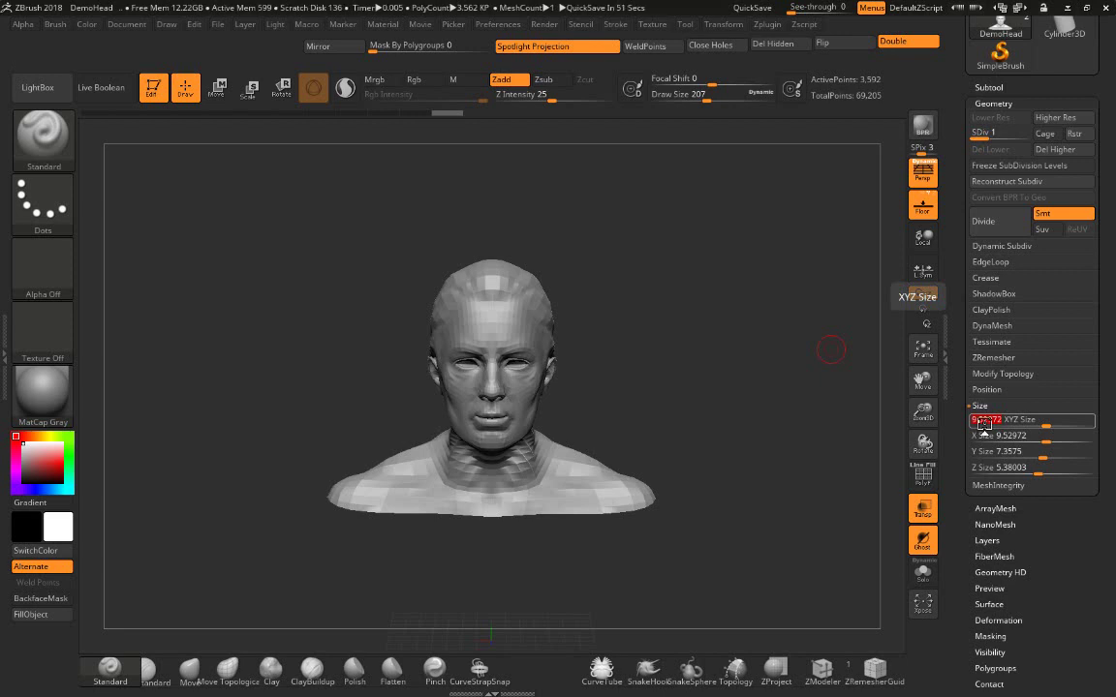
pyautogui.write('2')
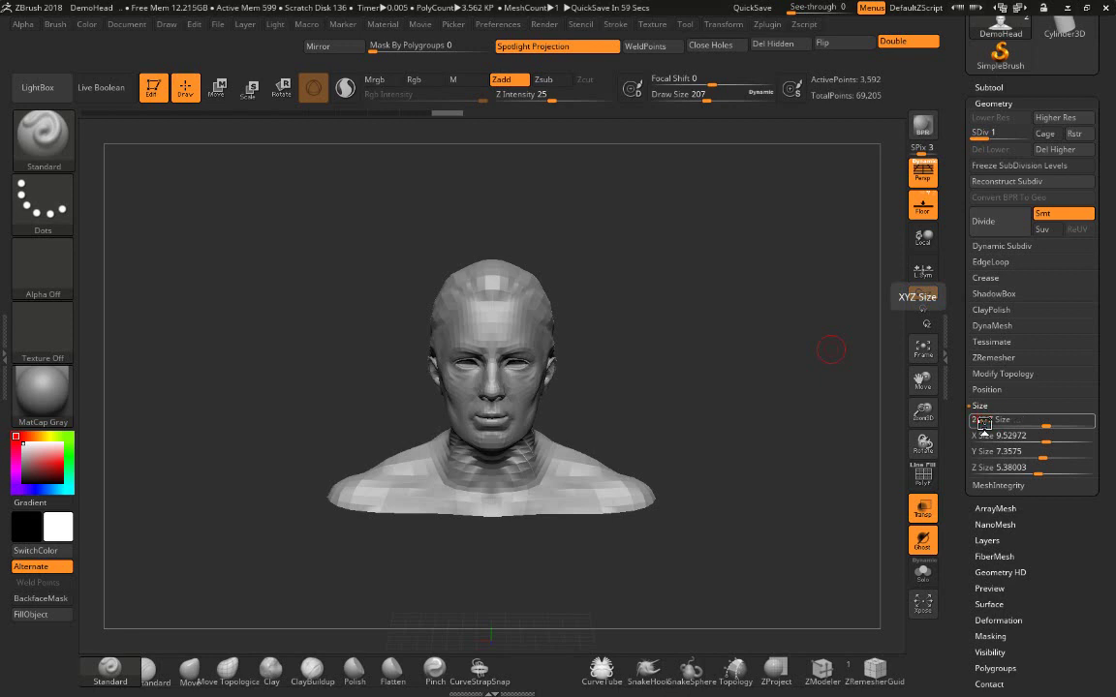
pyautogui.press('Return')
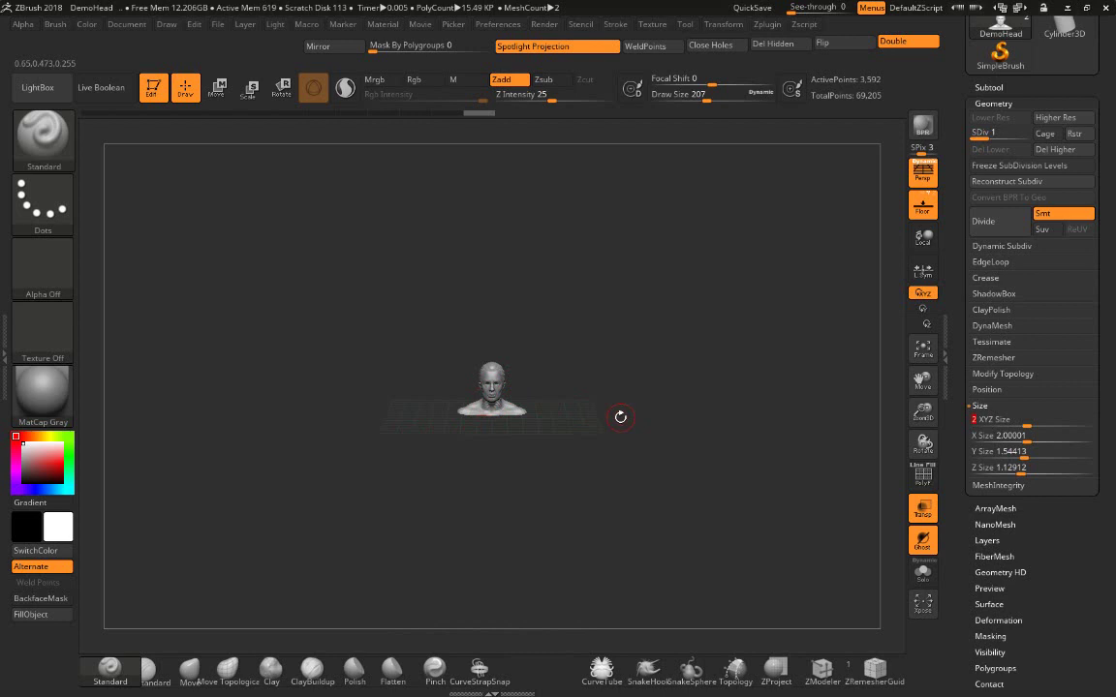
# Frame the resized head to fill the canvas and raise Draw Size to 187
pyautogui.press('f')
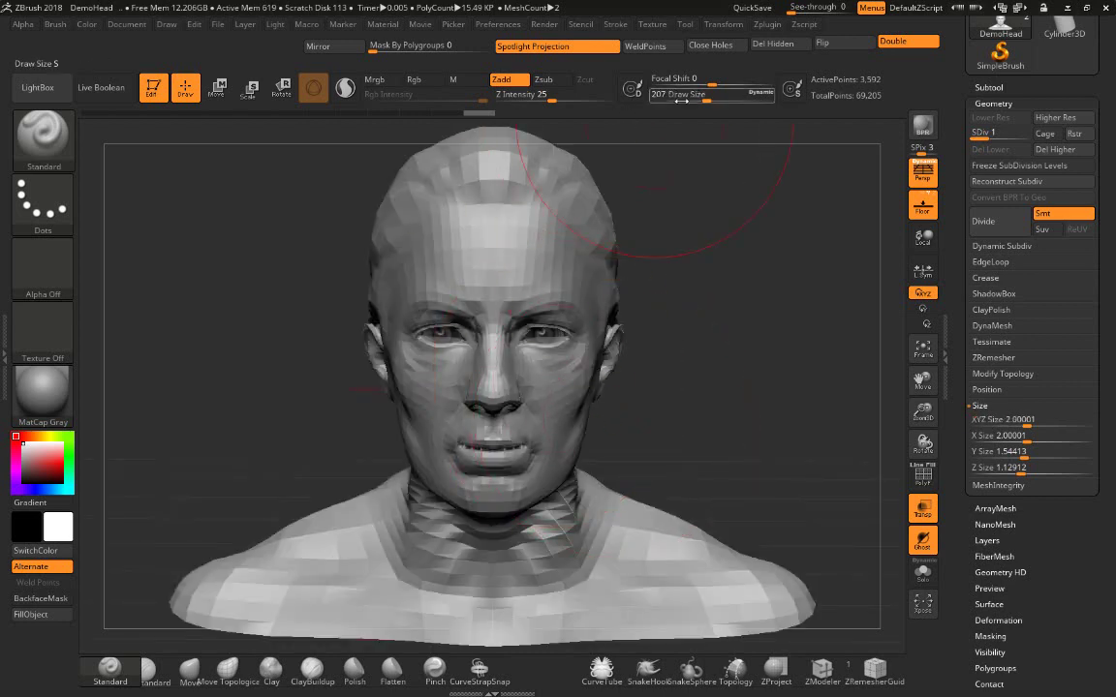
pyautogui.click(682, 99)
pyautogui.write('54')
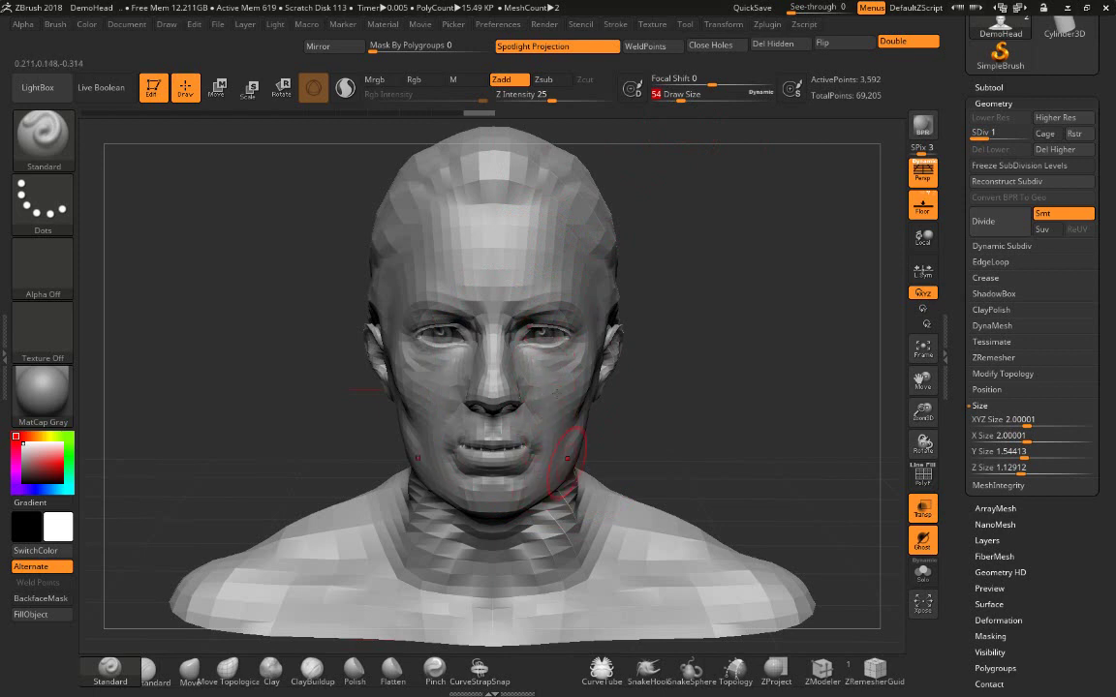
pyautogui.moveTo(684, 99)
pyautogui.mouseDown()
pyautogui.moveTo(755, 102)
pyautogui.moveTo(685, 103)
pyautogui.moveTo(696, 103)
pyautogui.mouseUp()
# In 3ds Max, move DemoHead to X 16,839, Y 0, Z 11,17 with Select and Move
pyautogui.hotkey('alt', 'Tab')
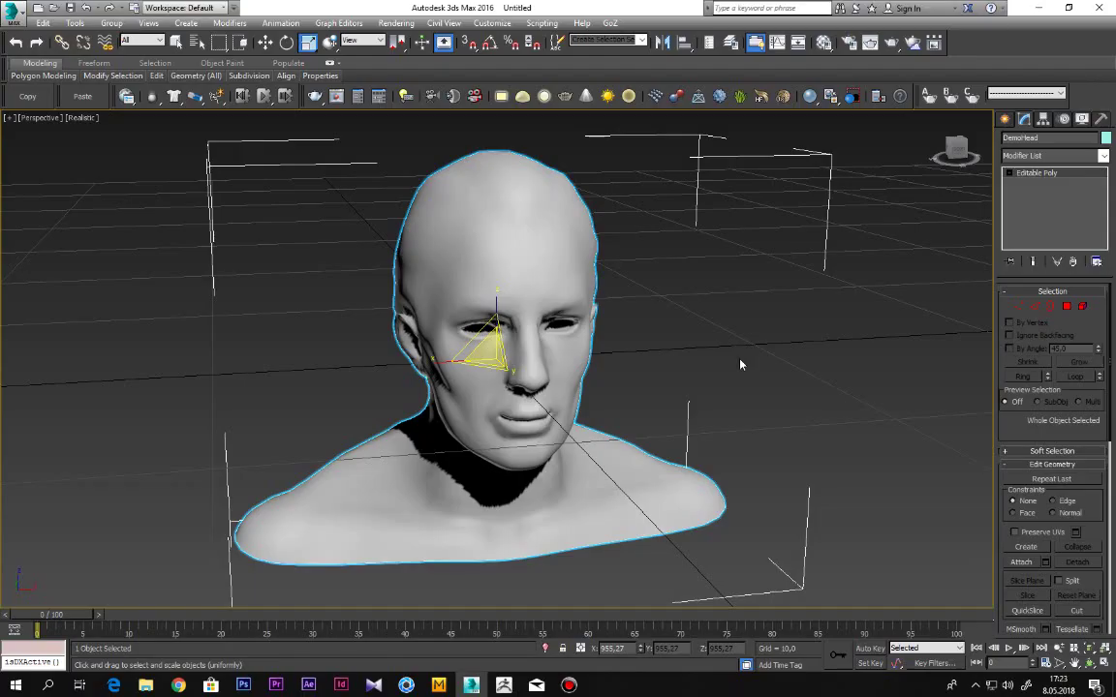
pyautogui.click(265, 42)
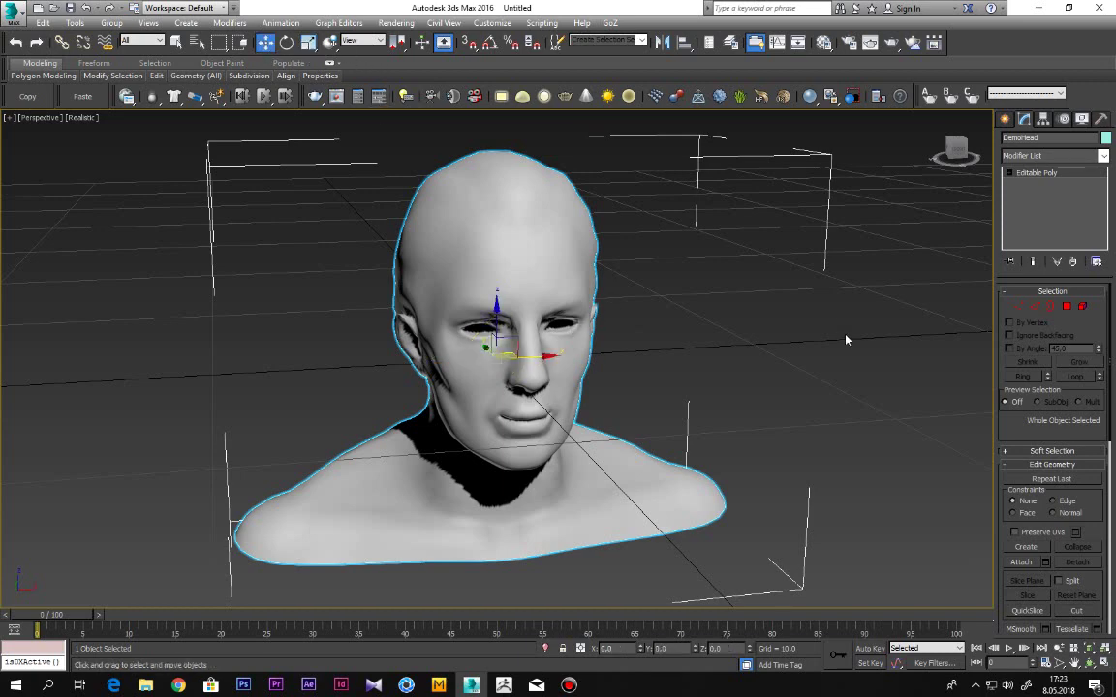
pyautogui.scroll(-10, 811, 387)
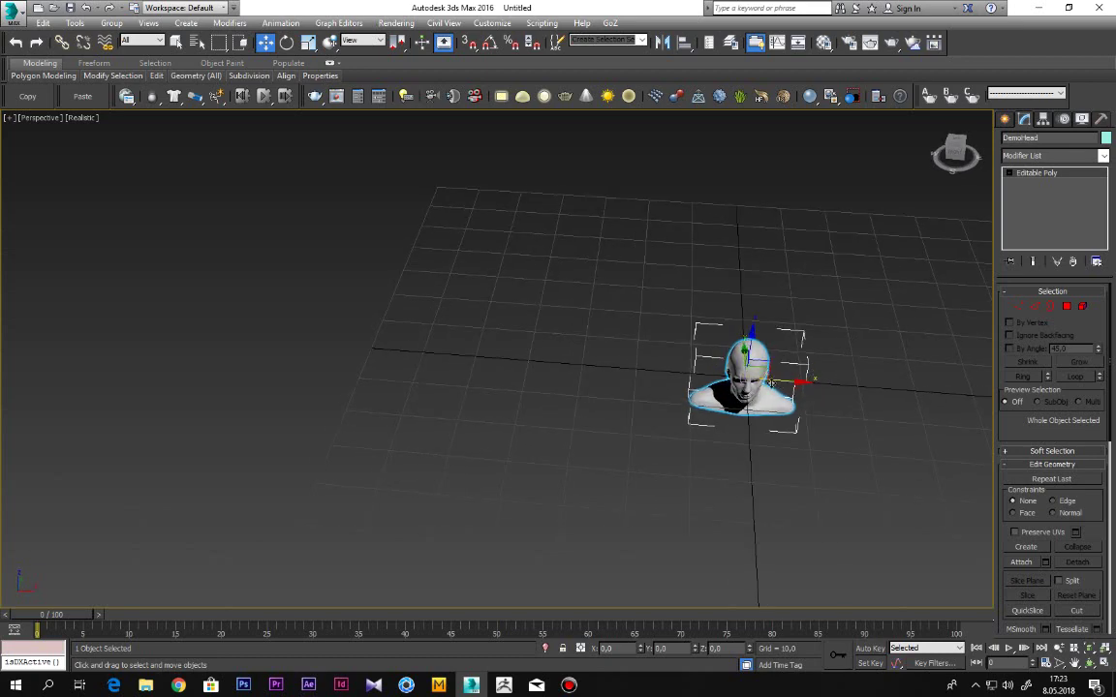
pyautogui.moveTo(771, 385)
pyautogui.keyDown('alt'); pyautogui.mouseDown(button='middle')
pyautogui.moveTo(557, 394)
pyautogui.moveTo(555, 375)
pyautogui.mouseUp(button='middle'); pyautogui.keyUp('alt')
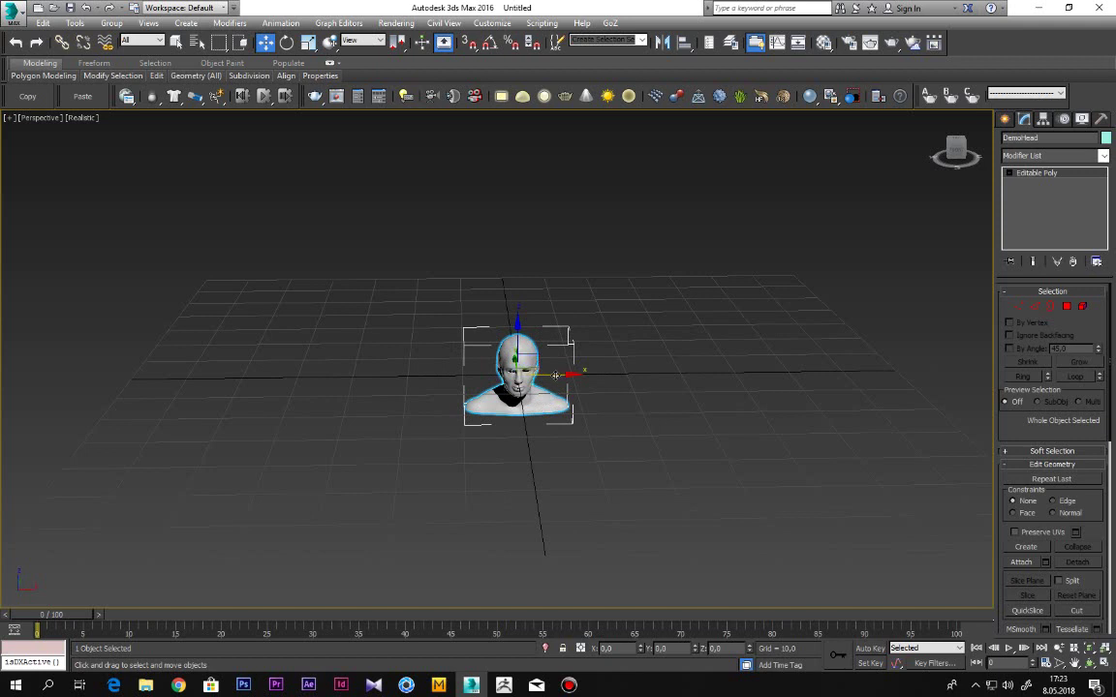
pyautogui.moveTo(555, 374)
pyautogui.mouseDown()
pyautogui.moveTo(618, 338)
pyautogui.moveTo(613, 275)
pyautogui.mouseUp()
pyautogui.moveTo(675, 443)
pyautogui.keyDown('alt'); pyautogui.mouseDown(button='middle')
pyautogui.moveTo(680, 426)
pyautogui.moveTo(667, 418)
pyautogui.moveTo(652, 436)
pyautogui.moveTo(690, 441)
pyautogui.moveTo(688, 408)
pyautogui.mouseUp(button='middle'); pyautogui.keyUp('alt')
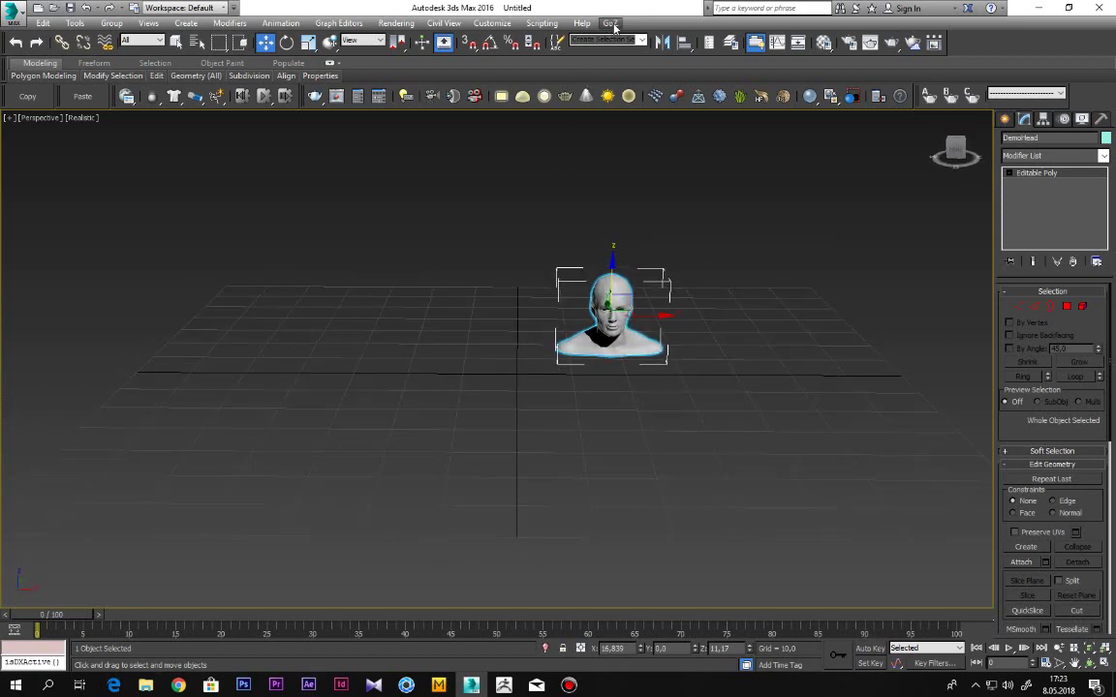
# Send the moved DemoHead bust from 3ds Max to ZBrush with GoZ's Edit in ZBrush
pyautogui.click(614, 27)
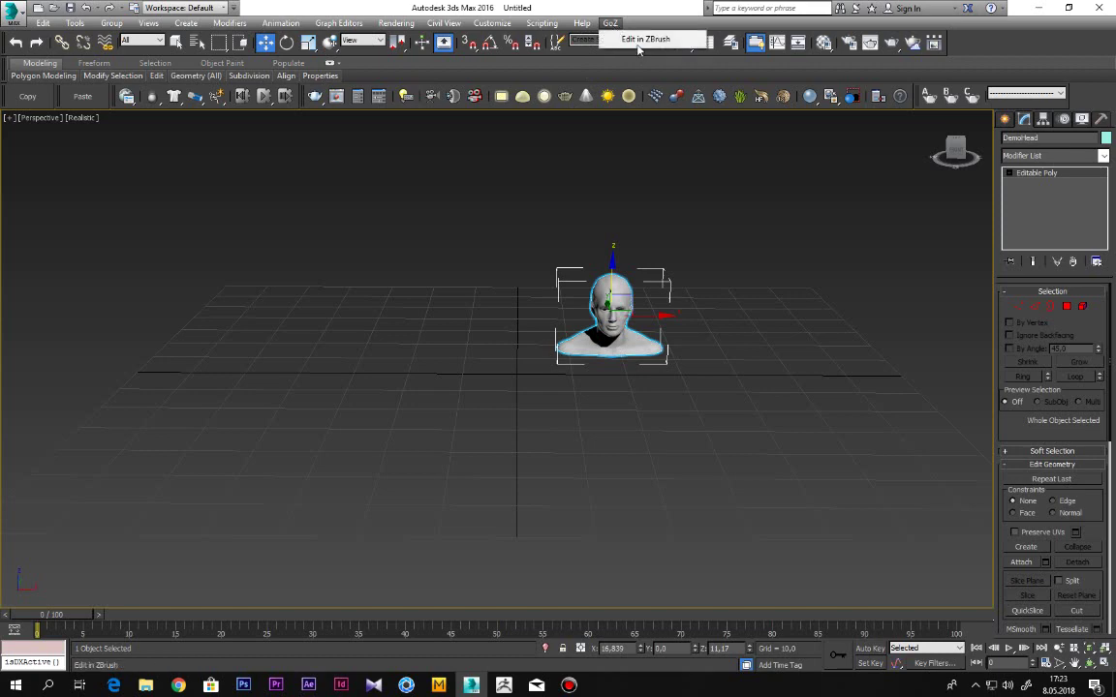
pyautogui.click(638, 42)
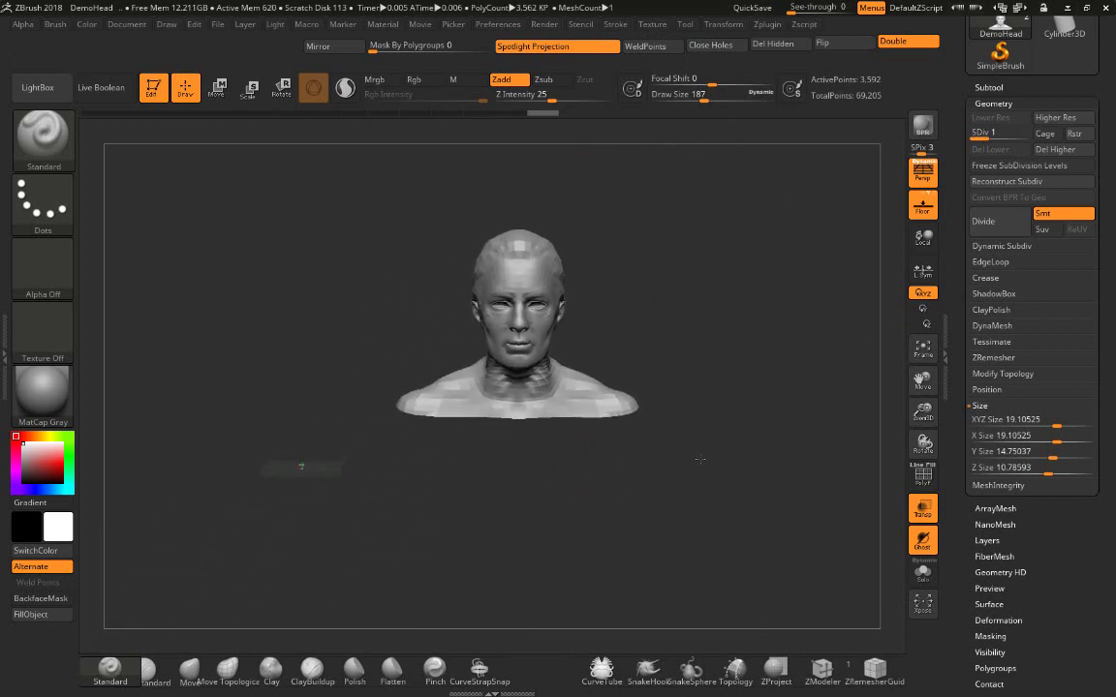
# Change the returned bust's XYZ Size from 19.10525 to 2
pyautogui.moveTo(295, 455); pyautogui.dragTo(321, 484)
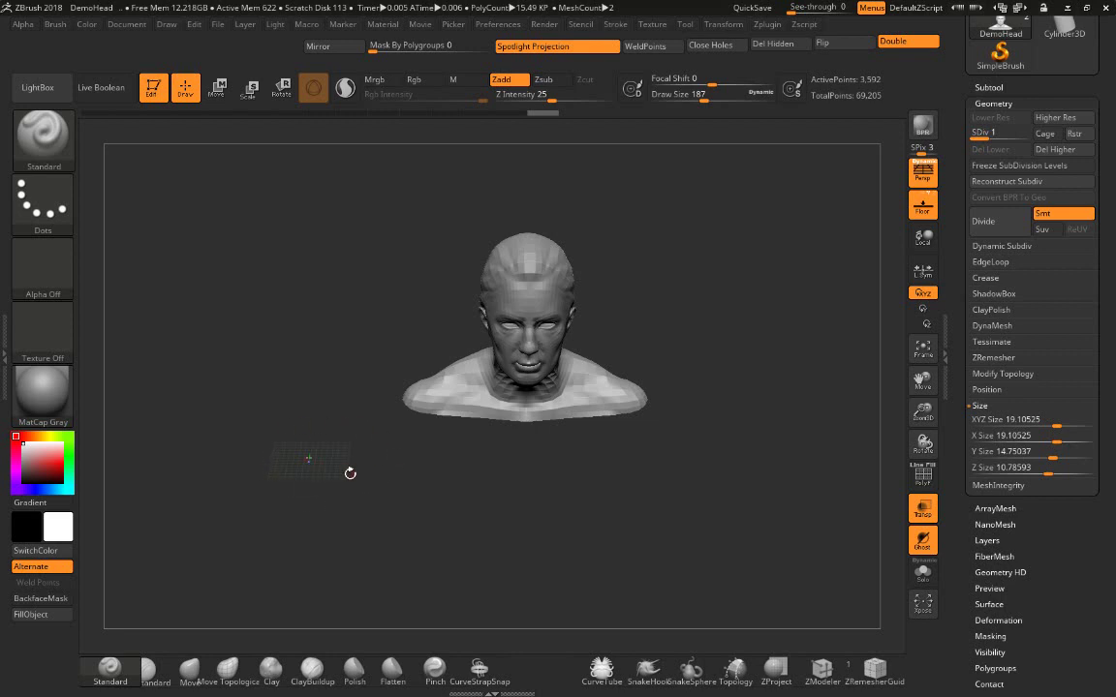
pyautogui.moveTo(399, 479); pyautogui.dragTo(426, 472)
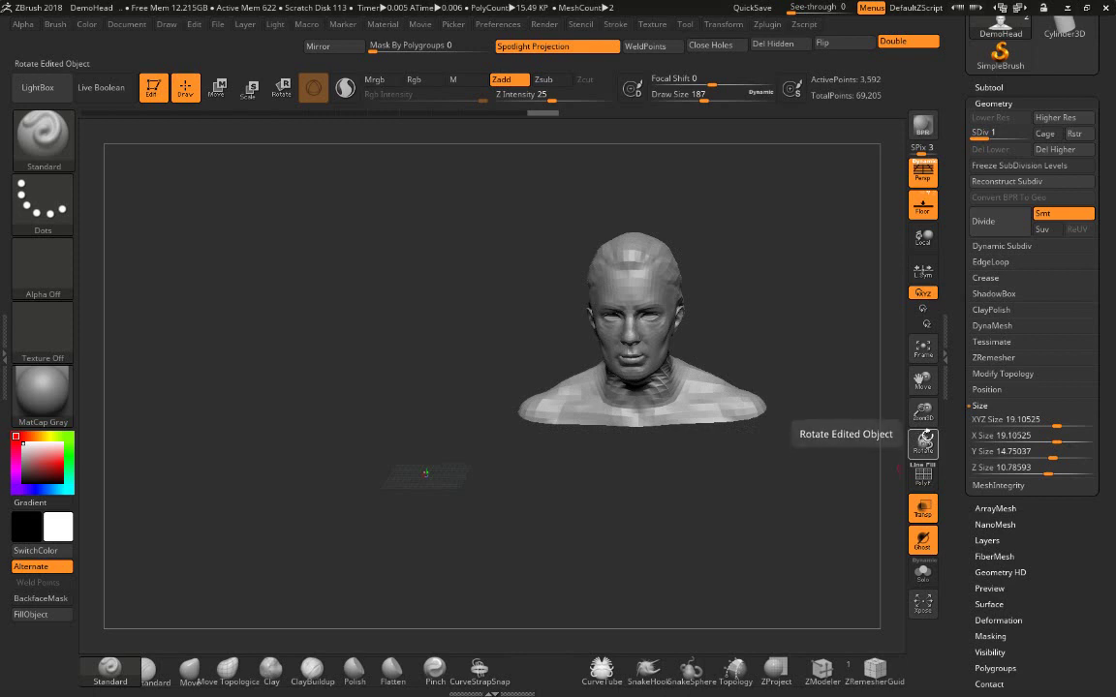
pyautogui.click(983, 419)
pyautogui.click(983, 419)
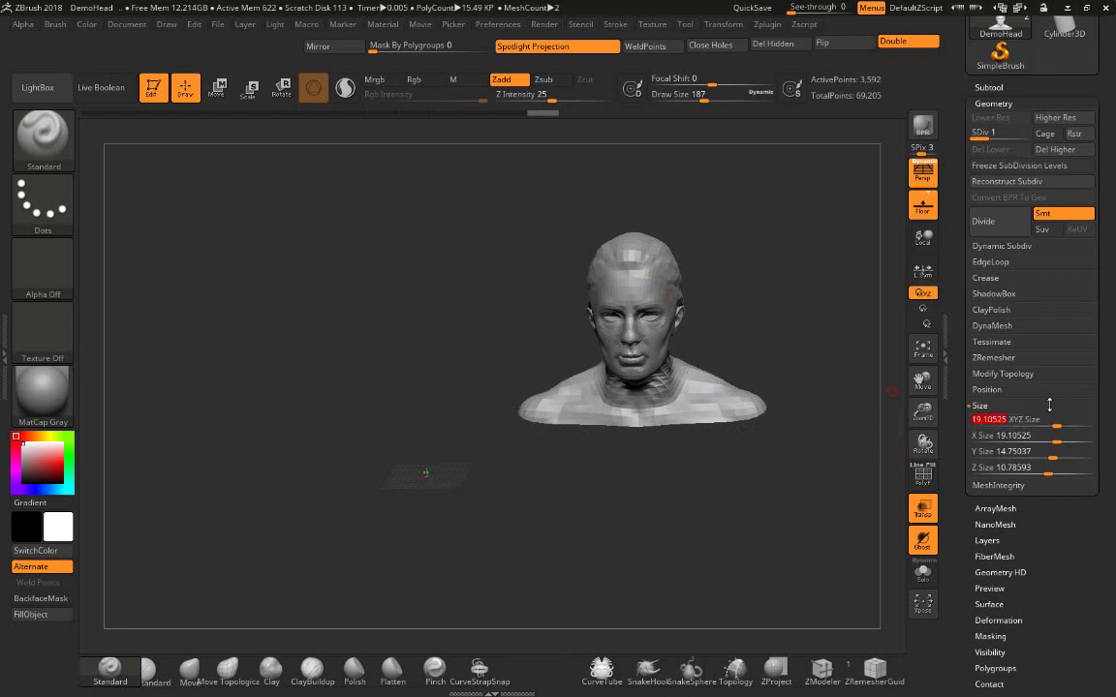
pyautogui.write('2')
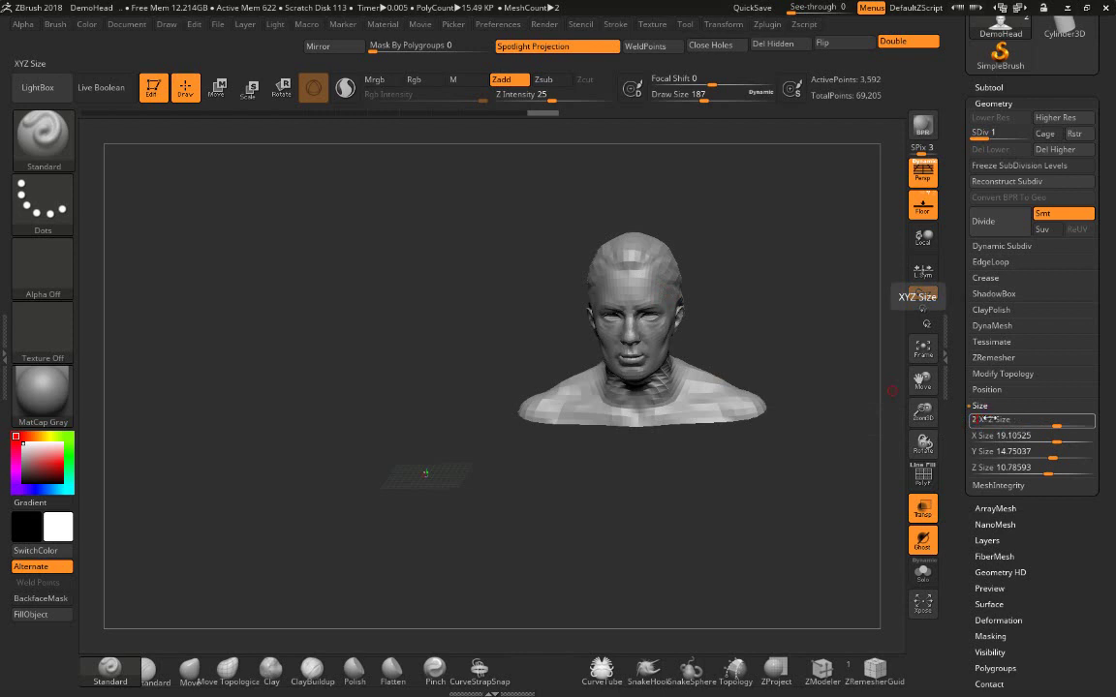
pyautogui.press('Return')
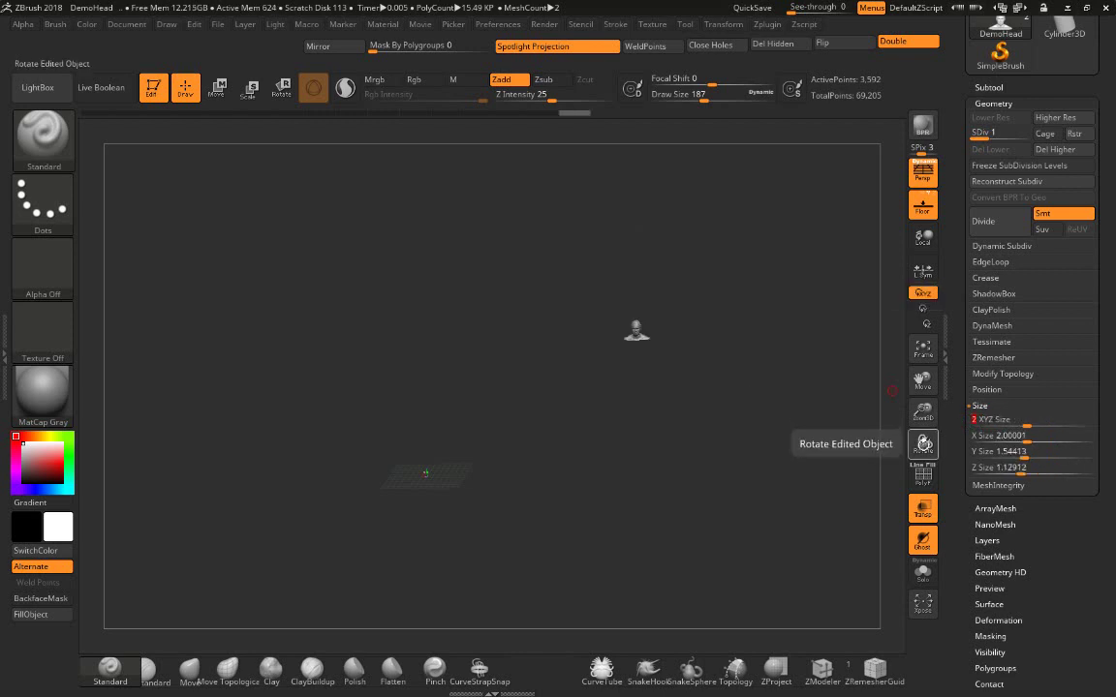
# Set the bust's X, Y and Z Position to 0 in Tool > Geometry > Position
pyautogui.click(999, 391)
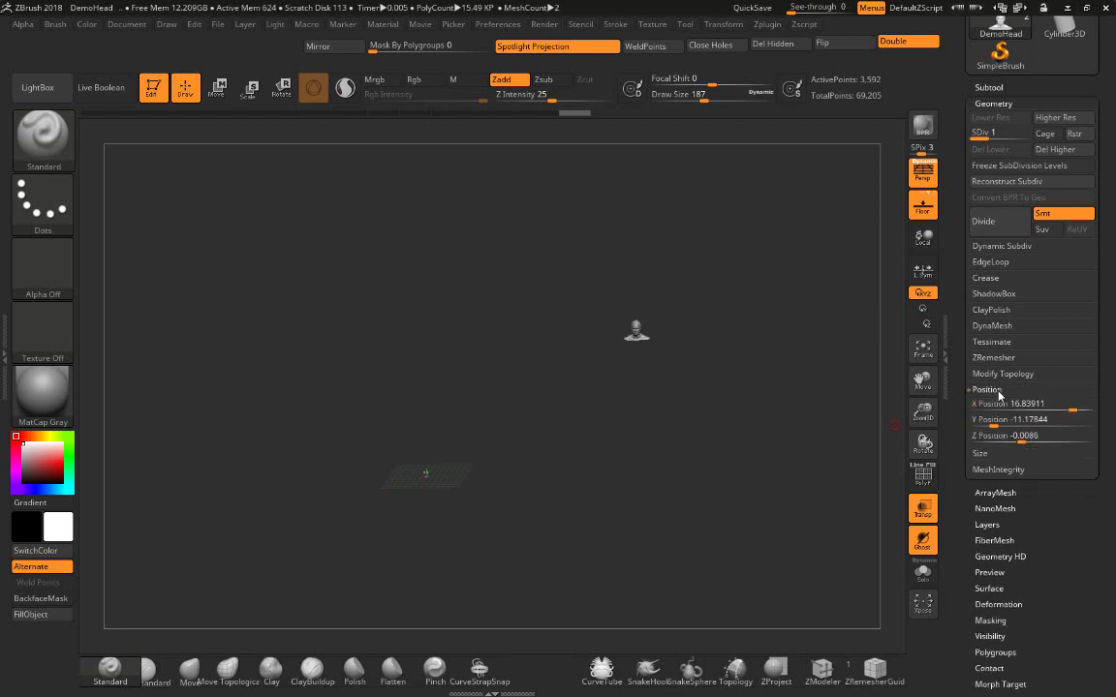
pyautogui.click(1002, 404)
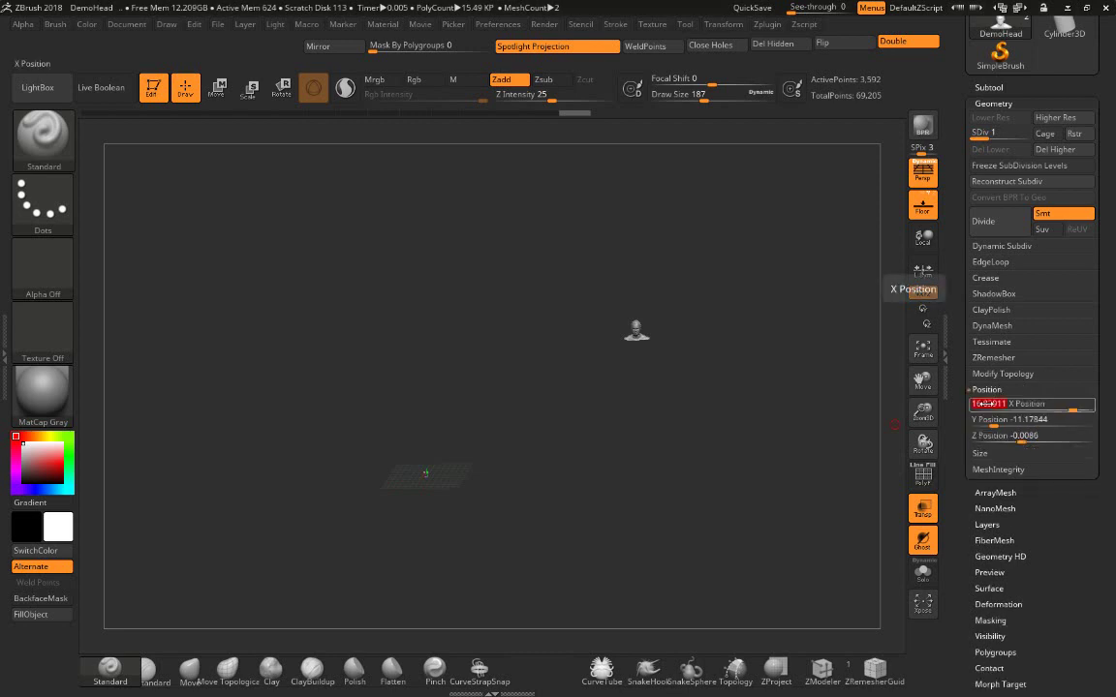
pyautogui.write('0')
pyautogui.press('Tab')
pyautogui.write('0')
pyautogui.press('Tab')
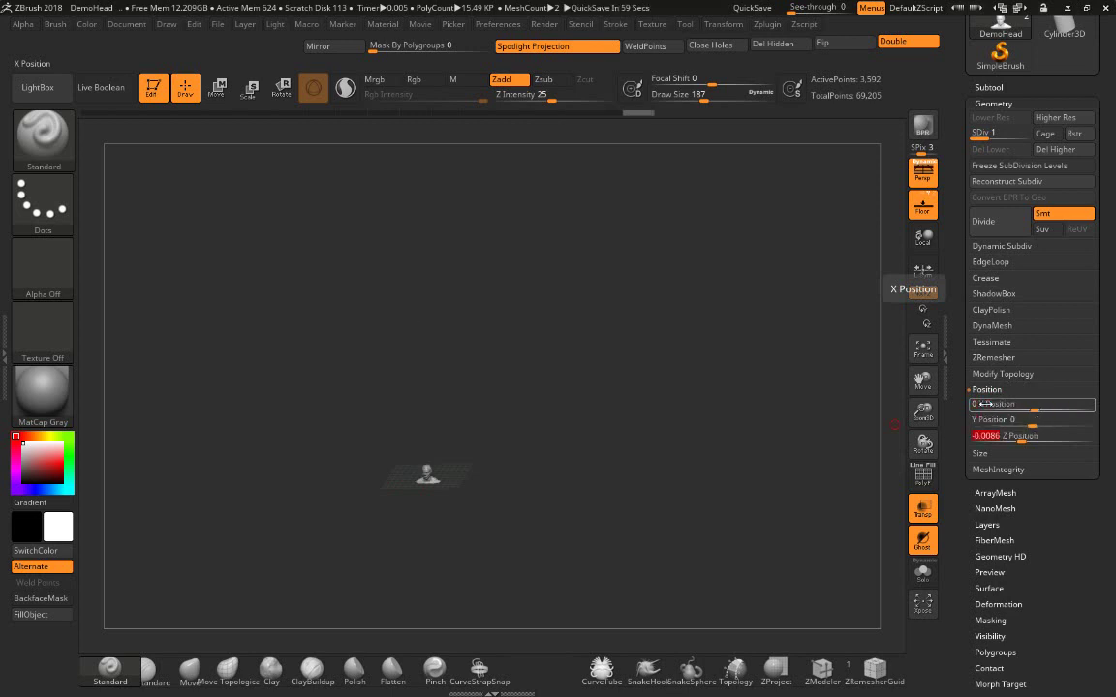
pyautogui.write('0')
pyautogui.press('Return')
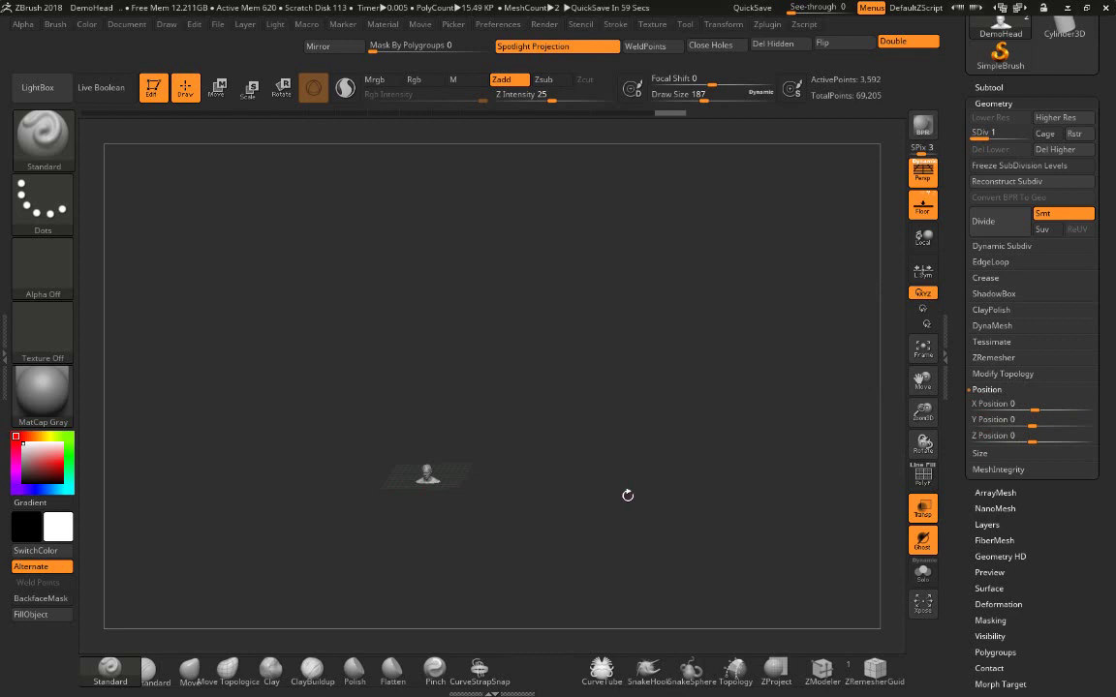
# Frame the centred bust and orbit around it to inspect it from several angles
pyautogui.press('f')
pyautogui.moveTo(722, 423)
pyautogui.mouseDown()
pyautogui.moveTo(734, 405)
pyautogui.moveTo(719, 344)
pyautogui.moveTo(727, 406)
pyautogui.mouseUp()
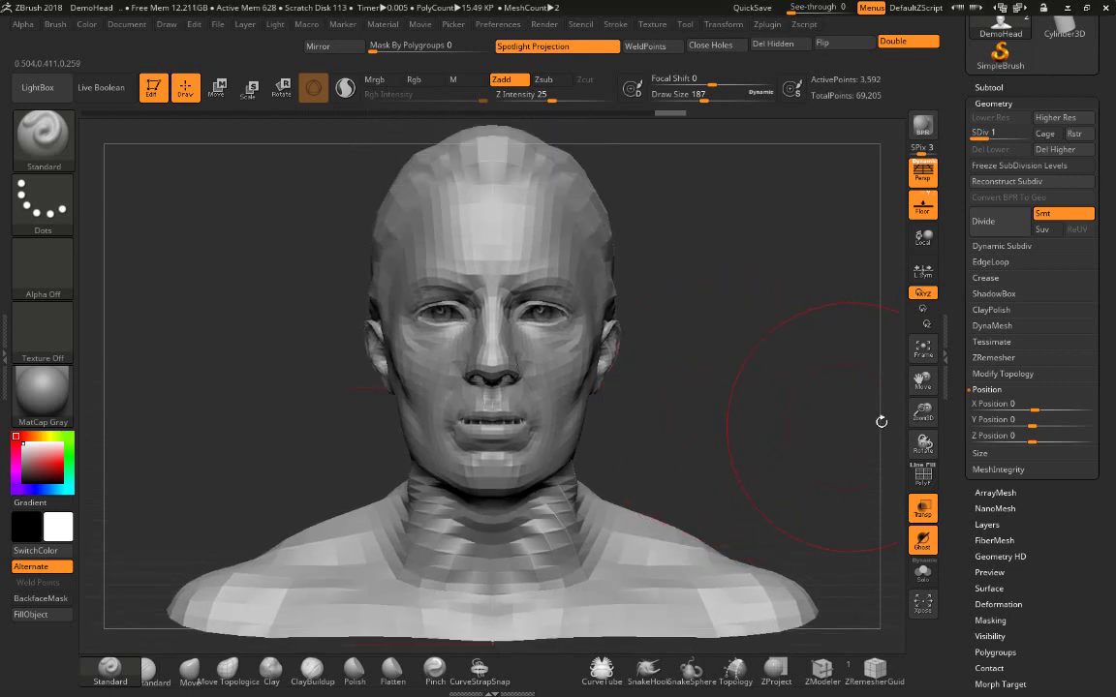
pyautogui.moveTo(726, 368)
pyautogui.keyDown('alt'); pyautogui.mouseDown()
pyautogui.moveTo(679, 467)
pyautogui.moveTo(708, 393)
pyautogui.mouseUp(); pyautogui.keyUp('alt')
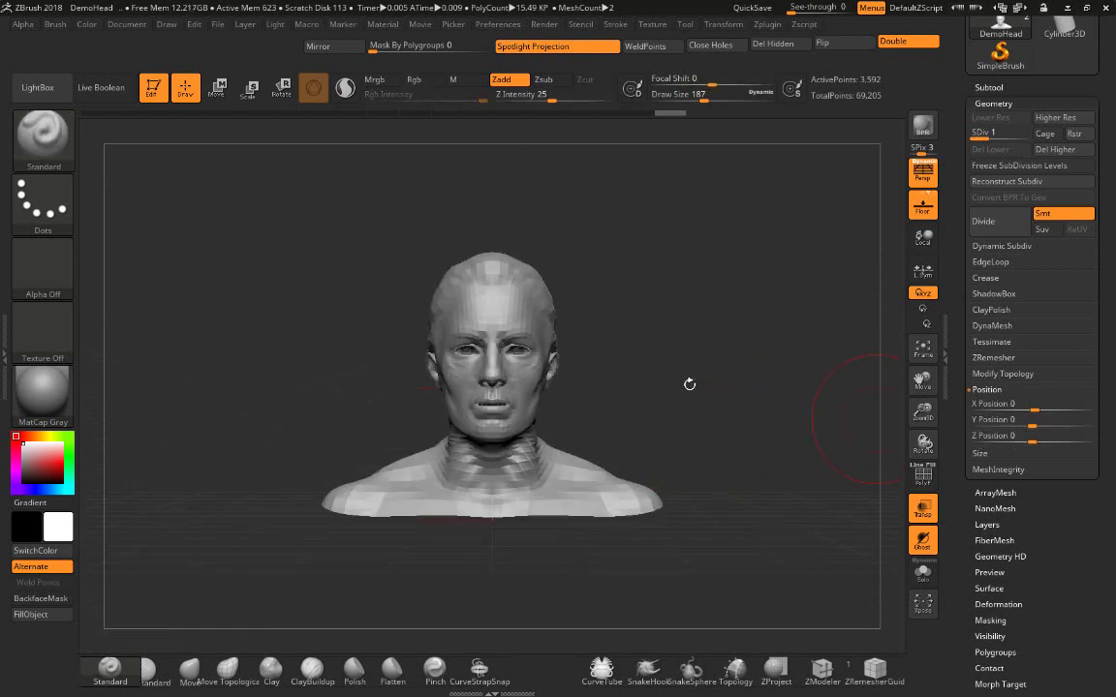
pyautogui.moveTo(690, 385)
pyautogui.mouseDown()
pyautogui.moveTo(671, 385)
pyautogui.moveTo(673, 400)
pyautogui.mouseUp()
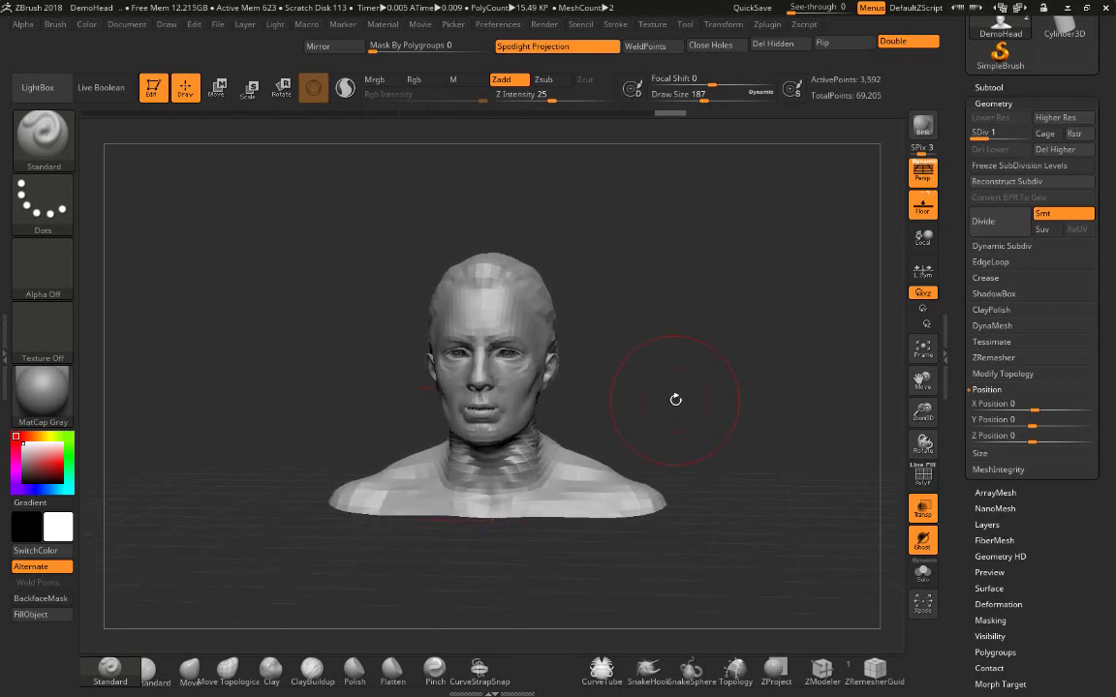
pyautogui.moveTo(690, 397); pyautogui.dragTo(683, 404)
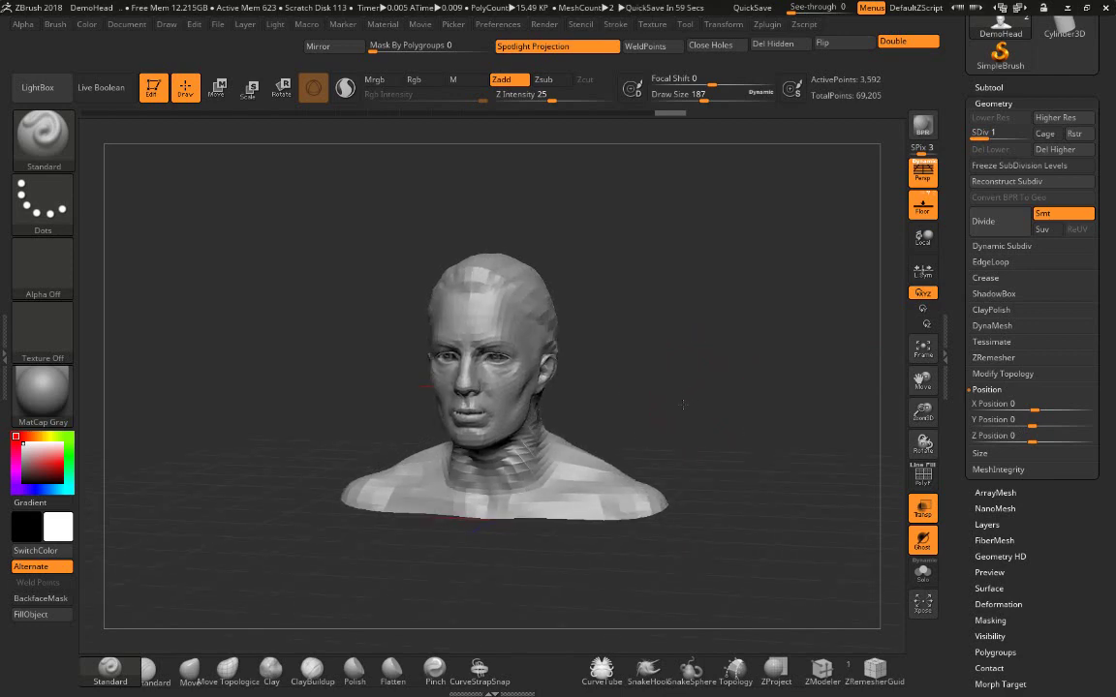